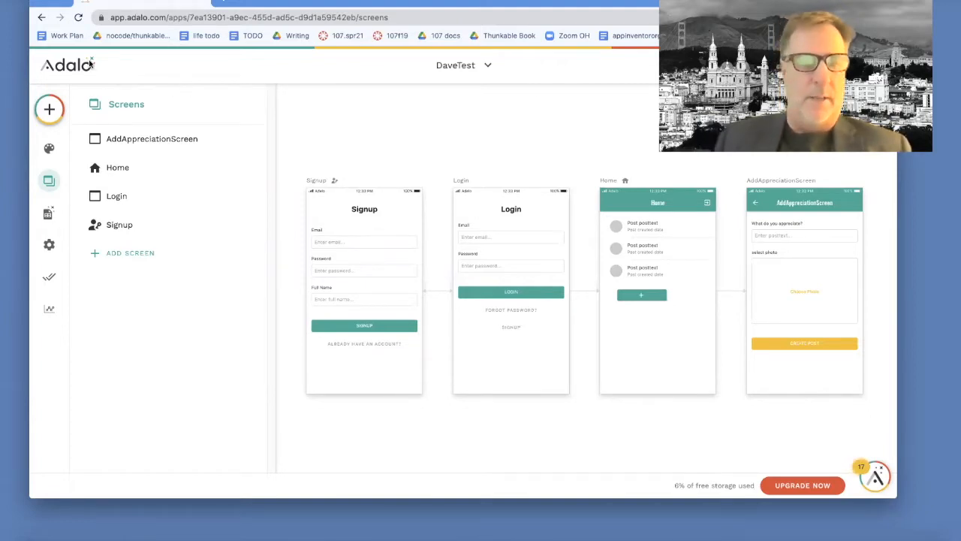
Step: Start a new native mobile app from the app list using the Blank template
click(488, 67)
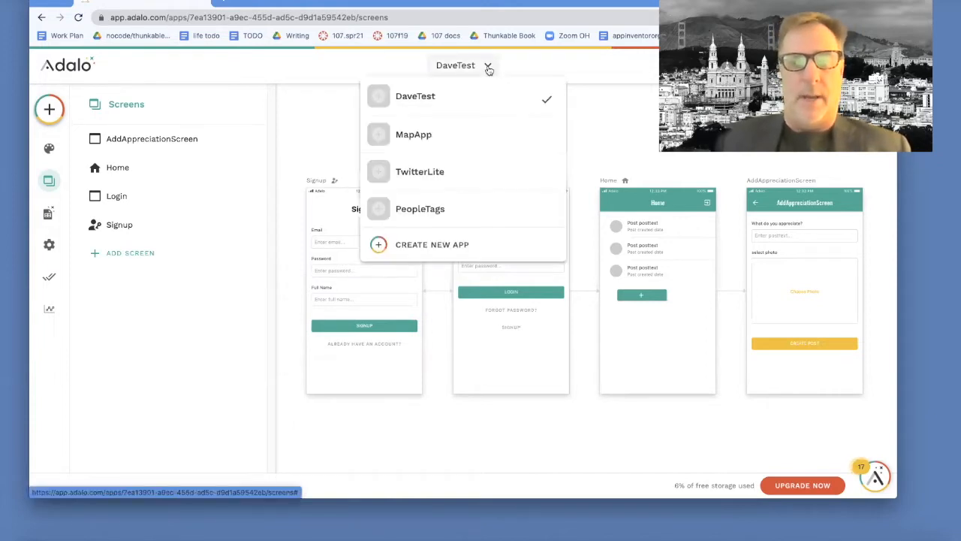
click(446, 245)
click(406, 268)
click(589, 394)
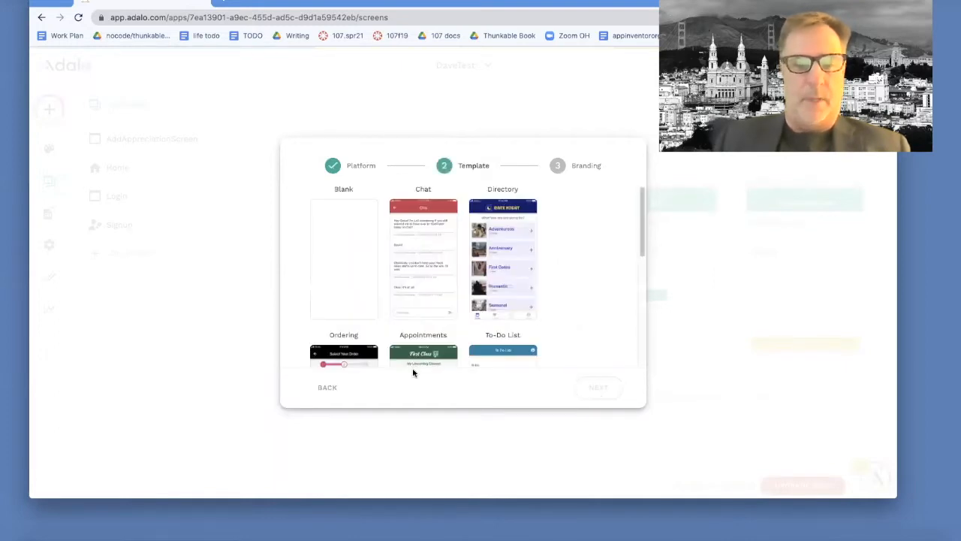
click(348, 280)
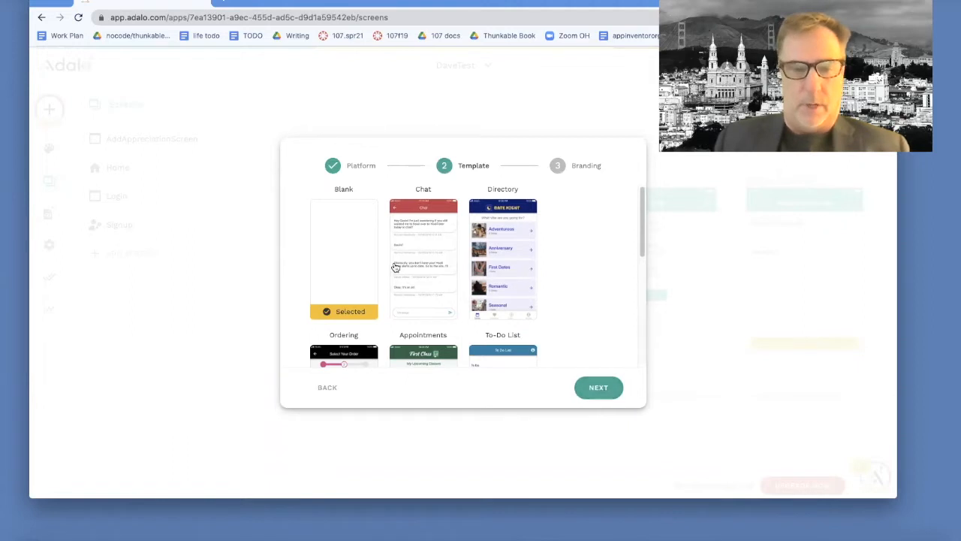
click(613, 390)
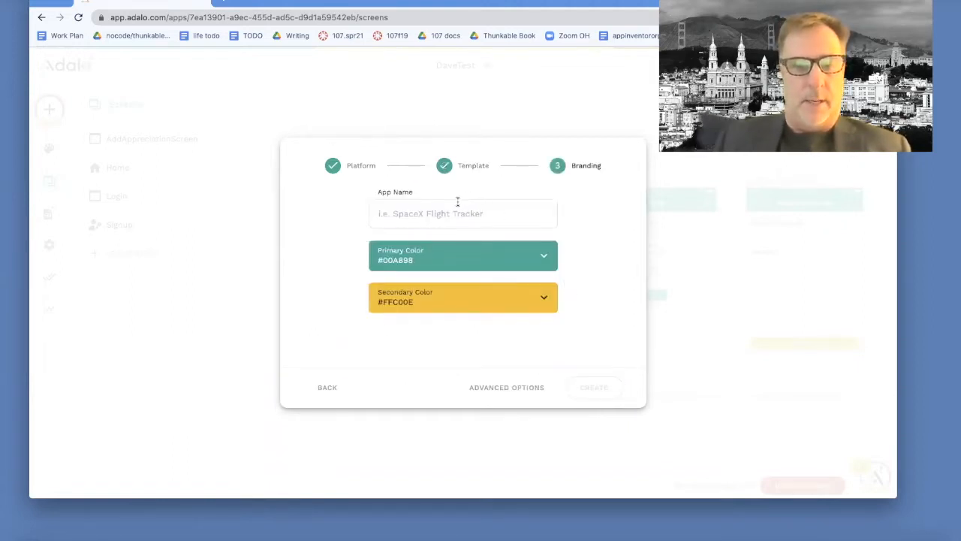
Step: Name the new app InstragramLite and create it
click(433, 209)
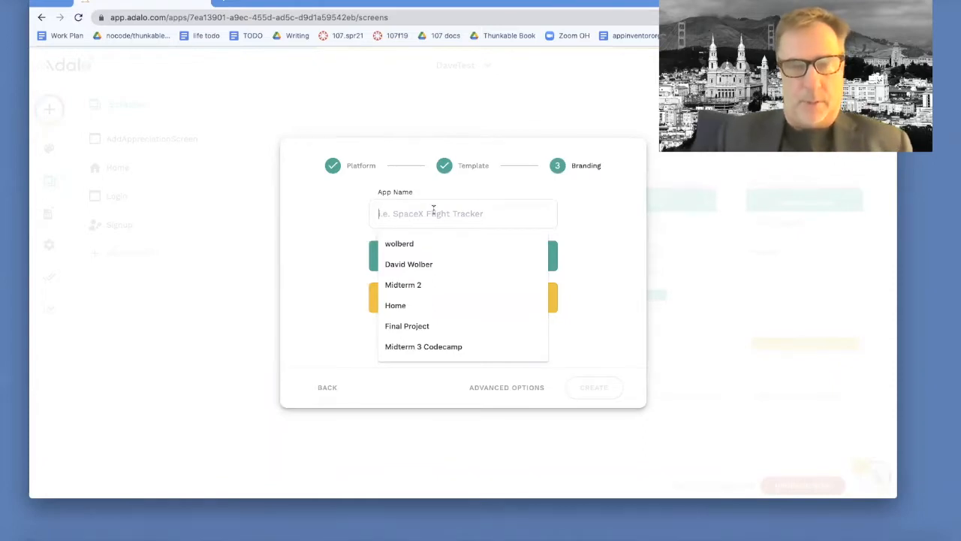
text(InstragramLite)
click(445, 244)
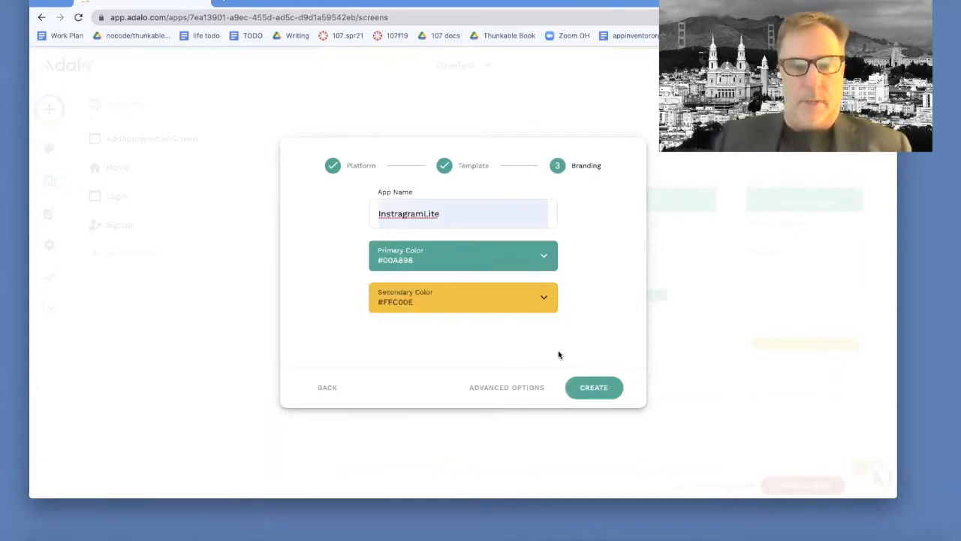
click(603, 394)
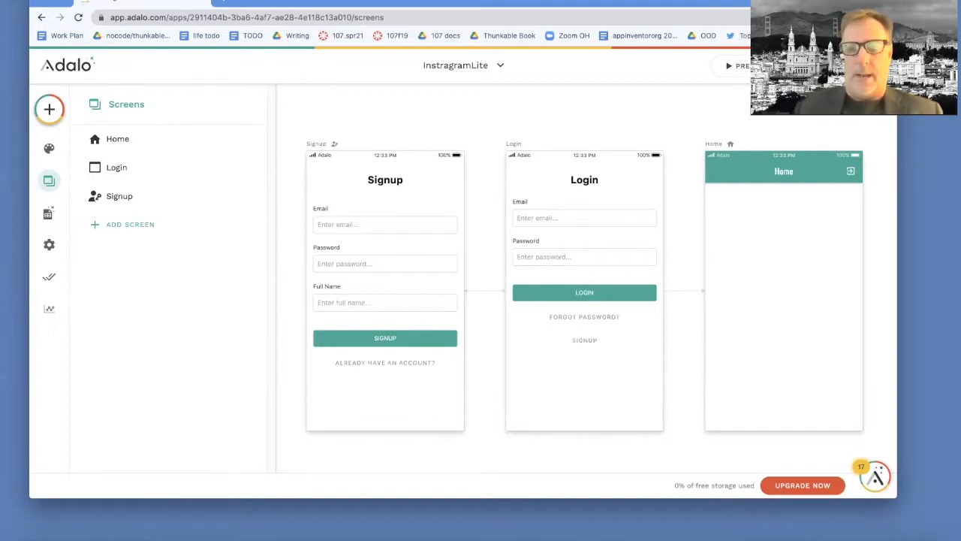
Step: In the app preview, sign up a test user with a full name, then close the preview
click(744, 66)
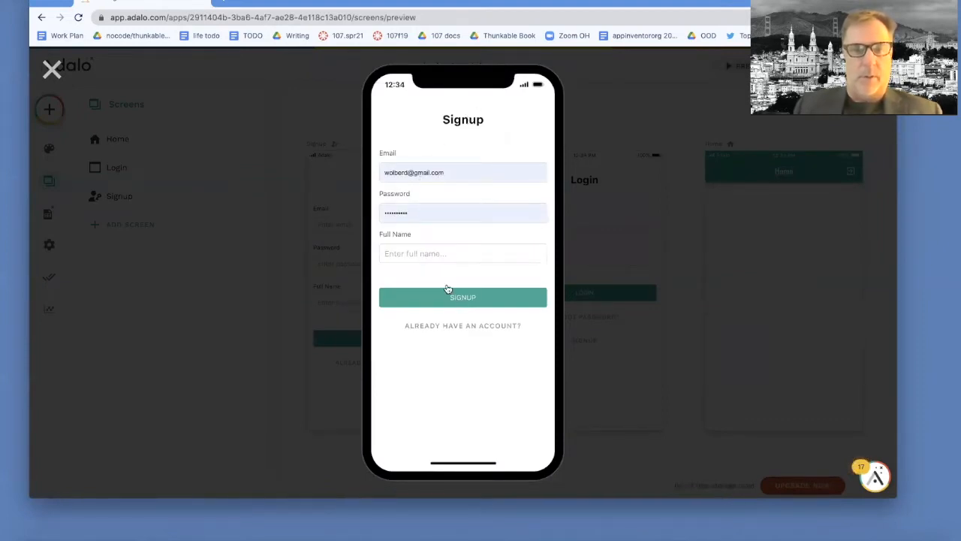
click(433, 256)
text(Dave)
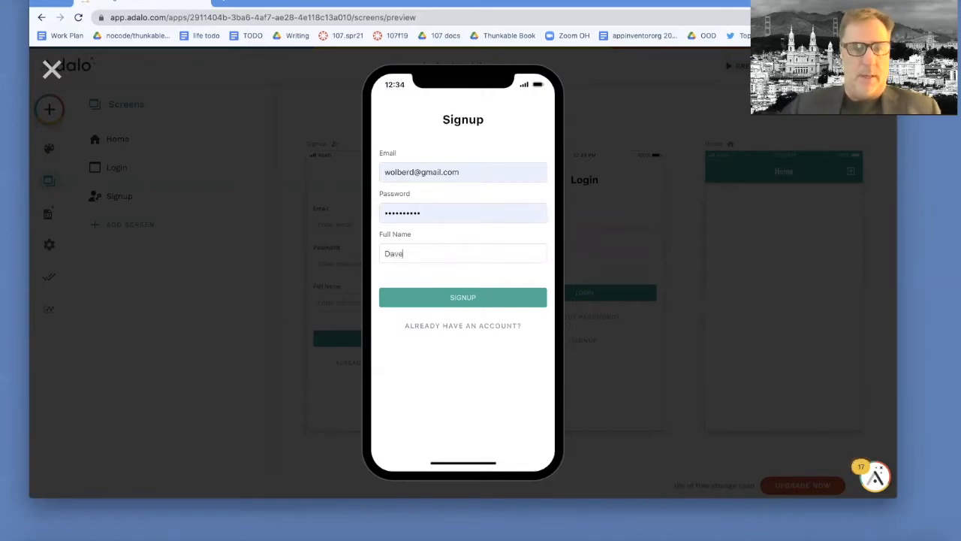
click(450, 304)
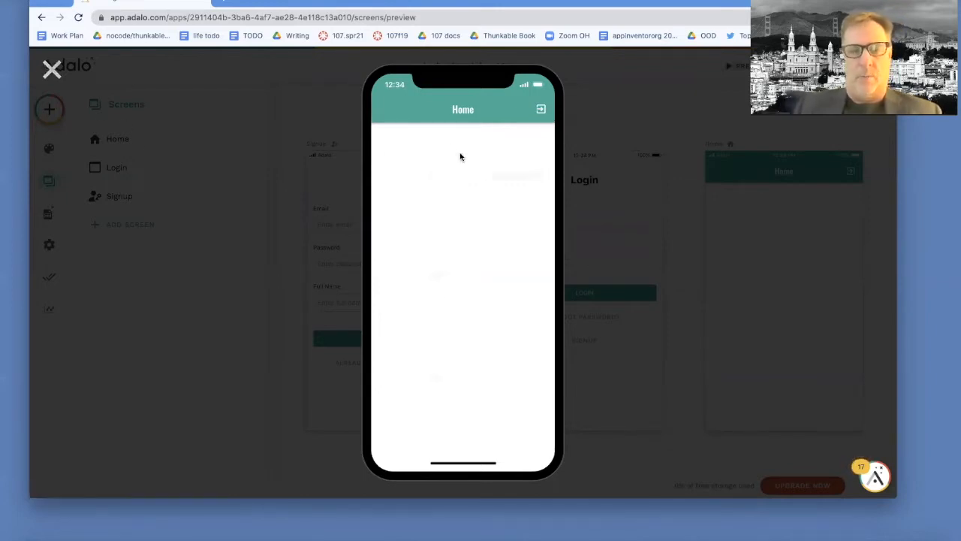
click(52, 69)
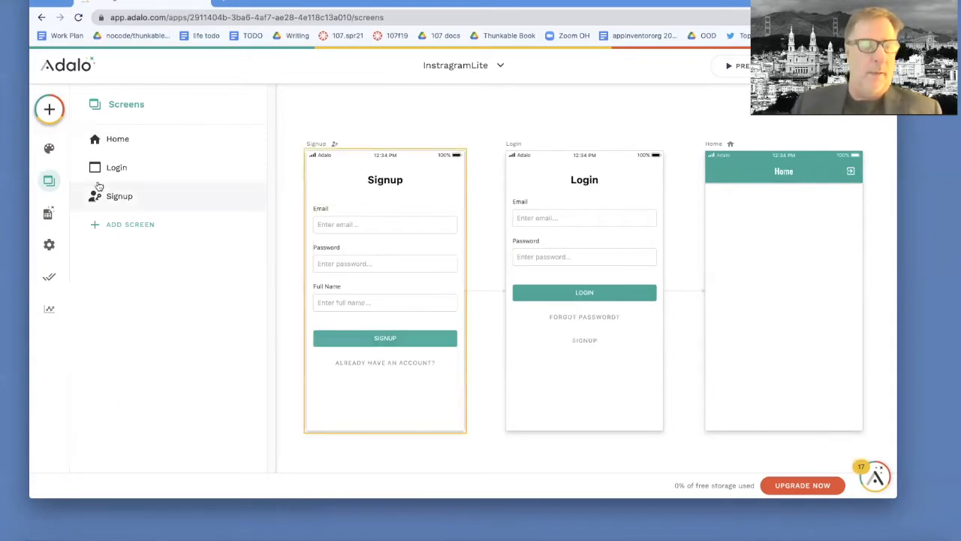
Step: View the Users collection's single record in the Database, then close the records view
click(47, 215)
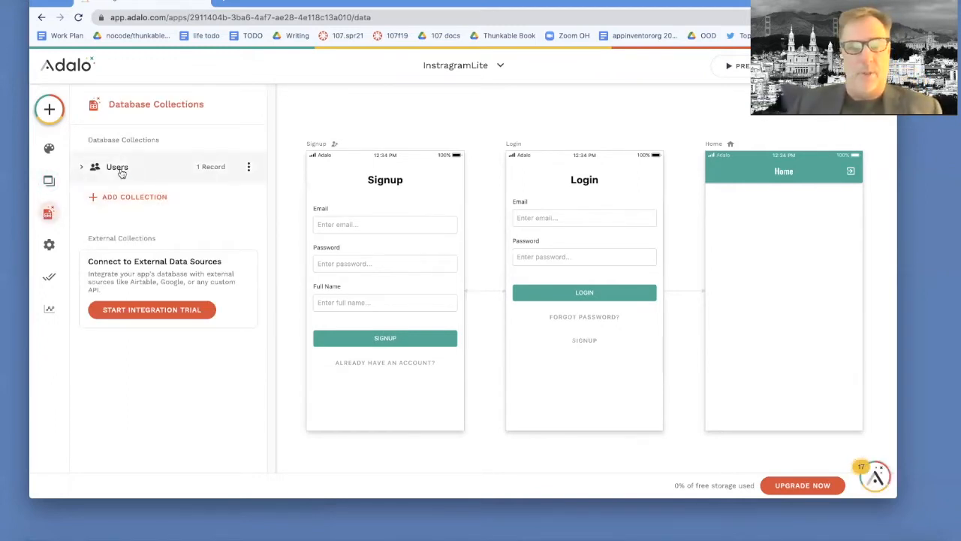
click(204, 167)
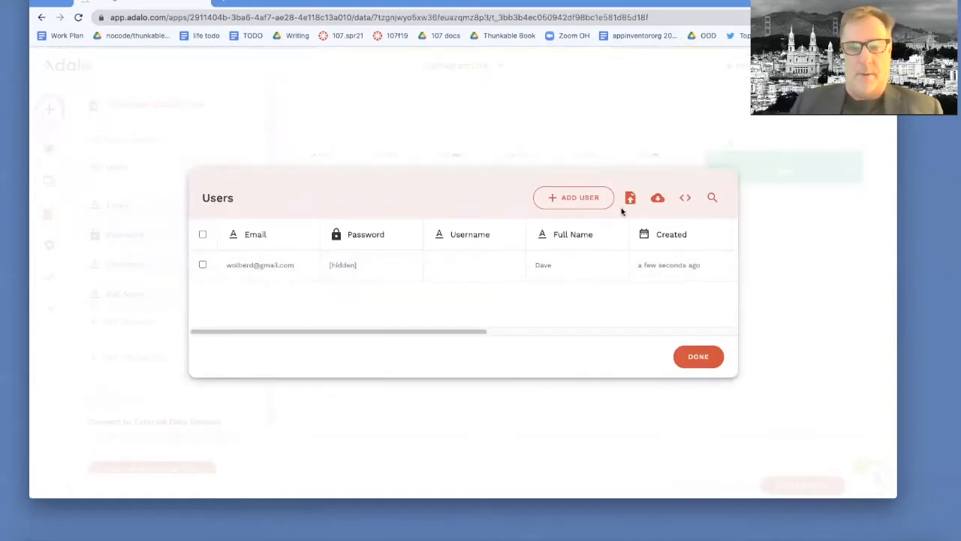
right_click(702, 360)
click(701, 359)
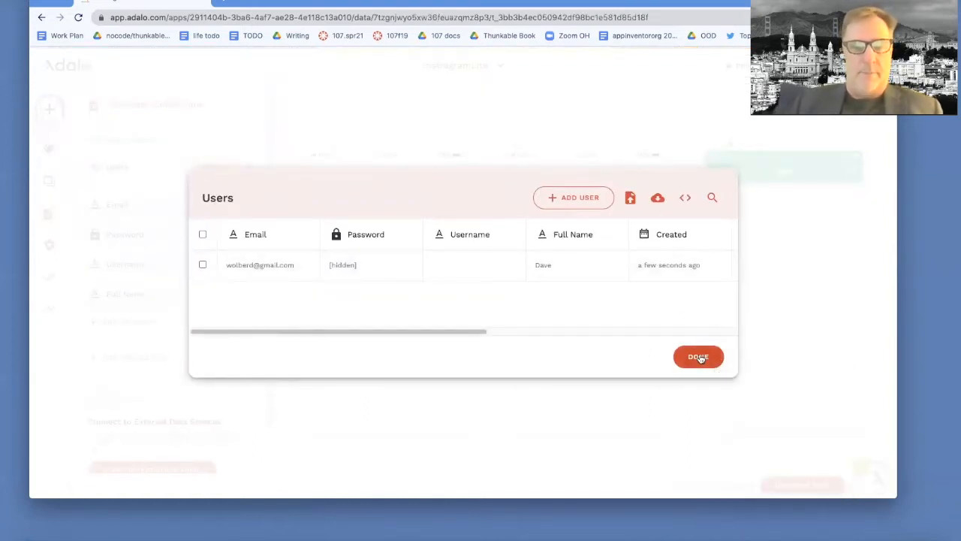
click(698, 357)
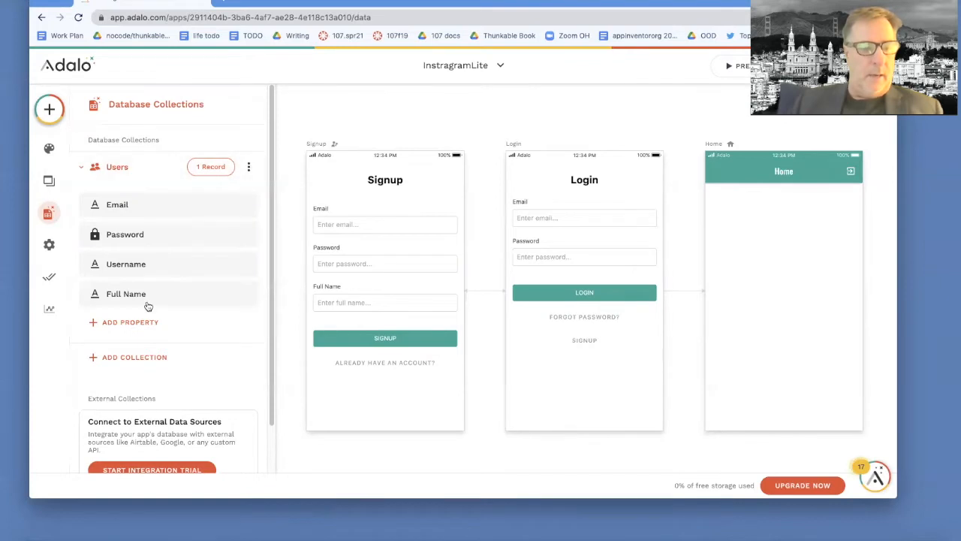
Step: Create a Posts collection and rename its Name property to postText
click(131, 358)
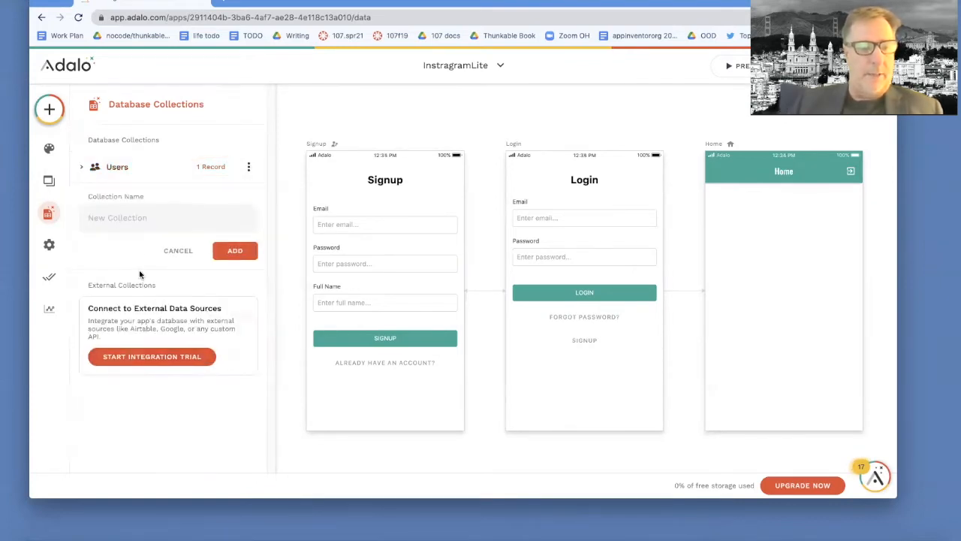
text(Posts)
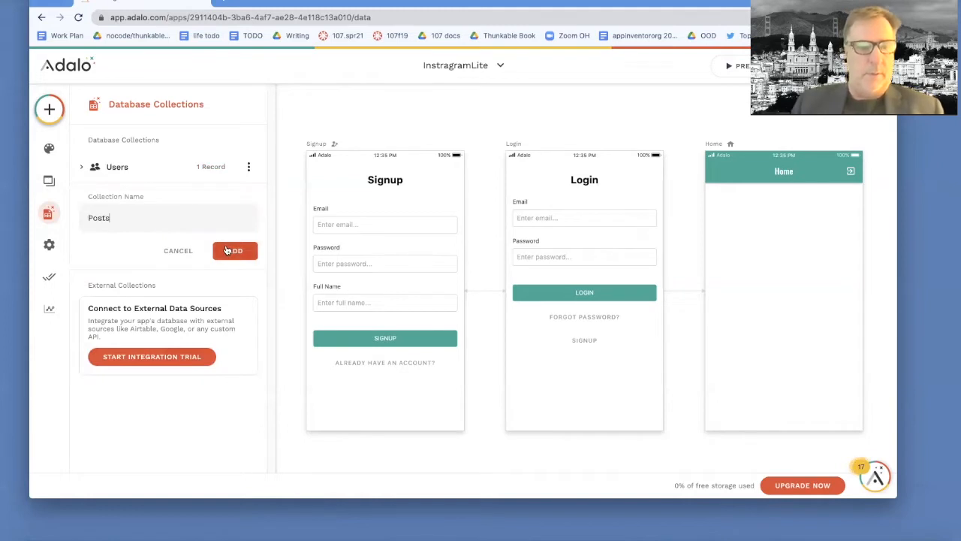
click(228, 250)
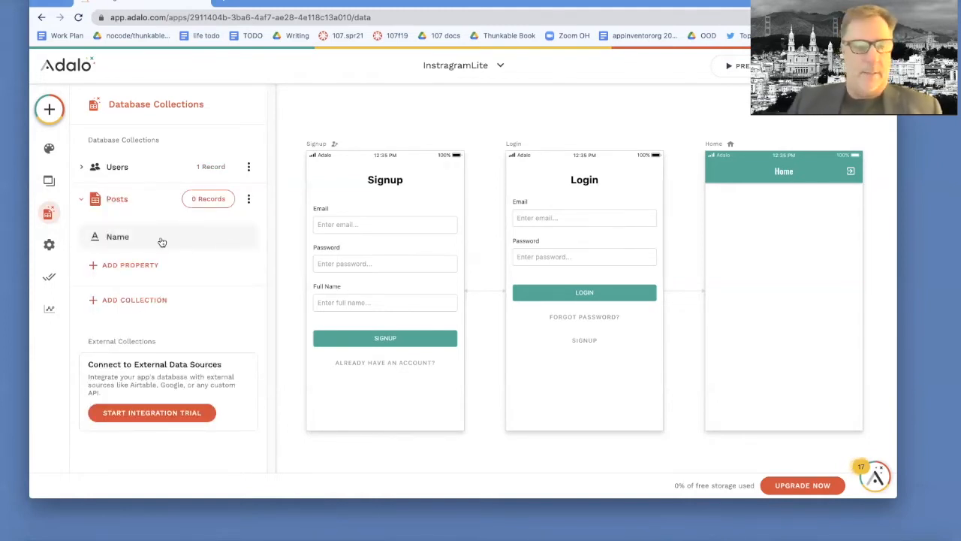
click(123, 236)
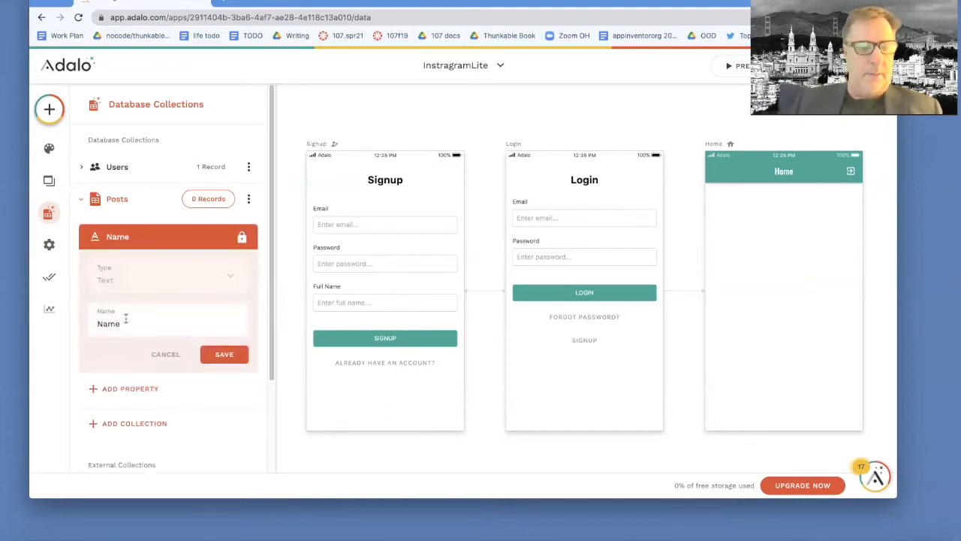
drag(123, 324, 91, 323)
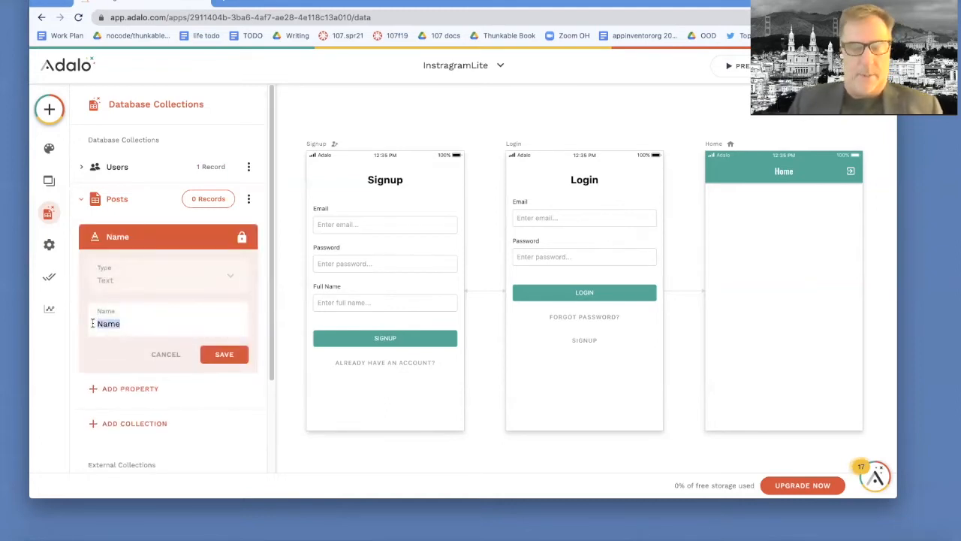
text(postText)
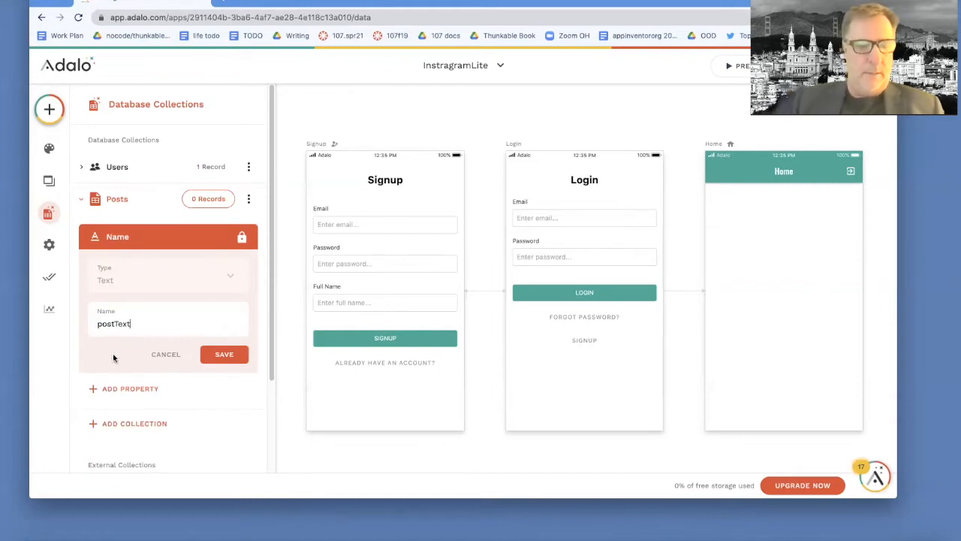
click(219, 353)
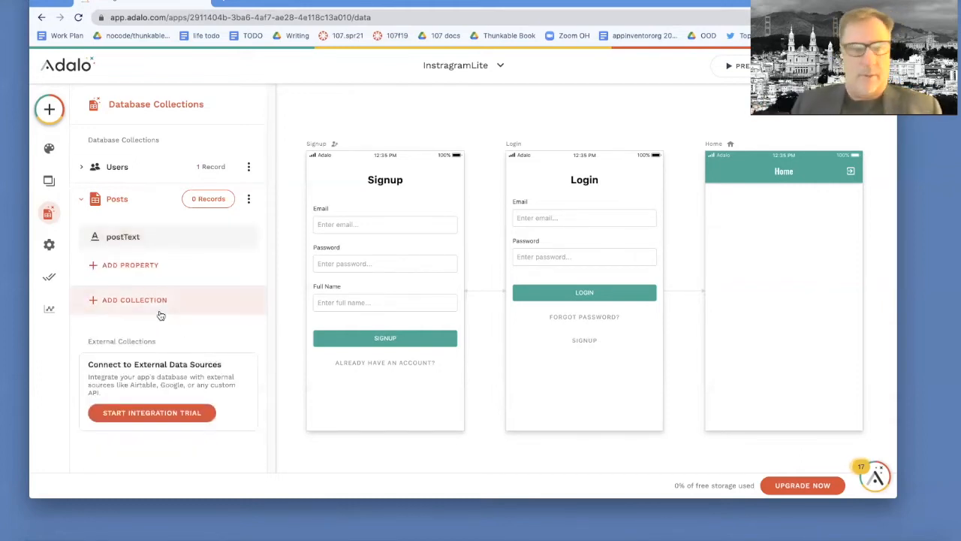
Step: Add an Image property named postPic to Posts
click(130, 262)
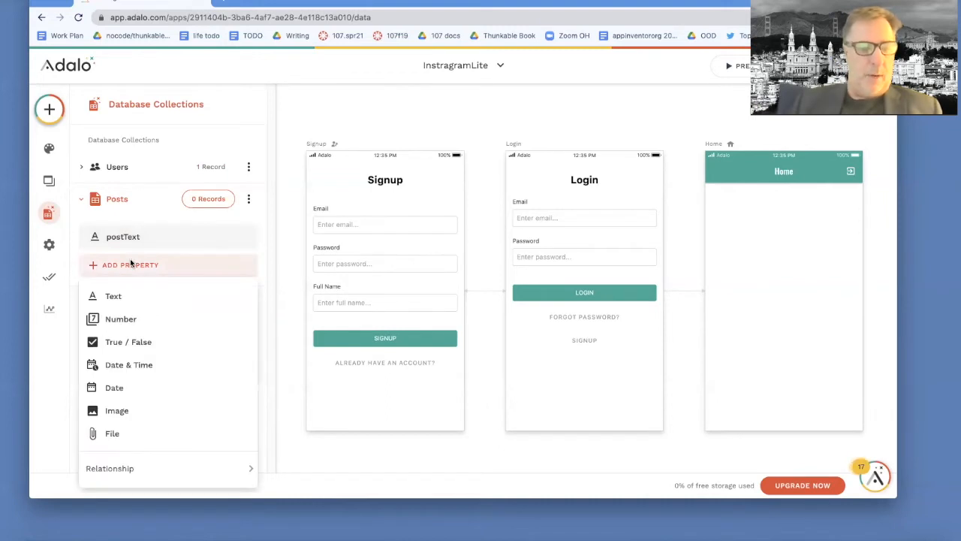
click(116, 410)
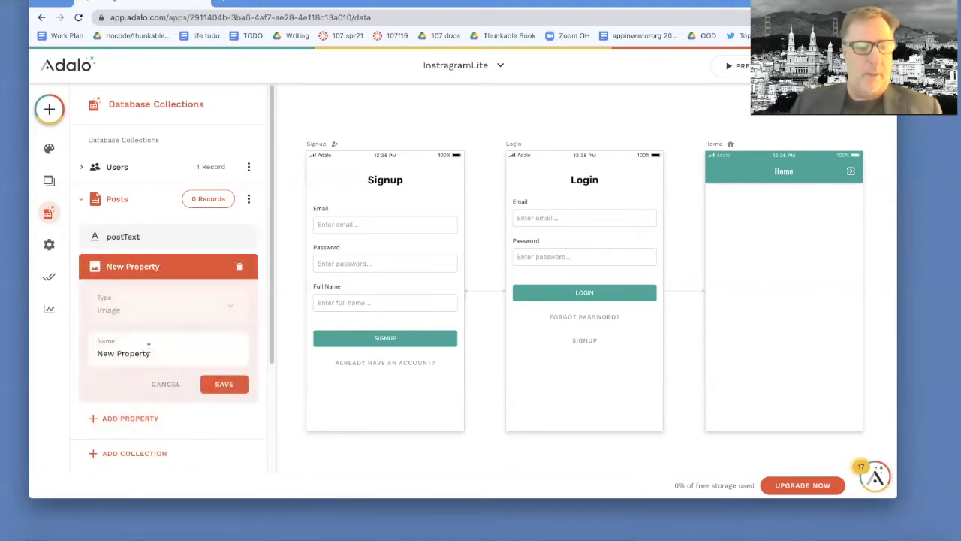
drag(155, 353, 85, 356)
text(p)
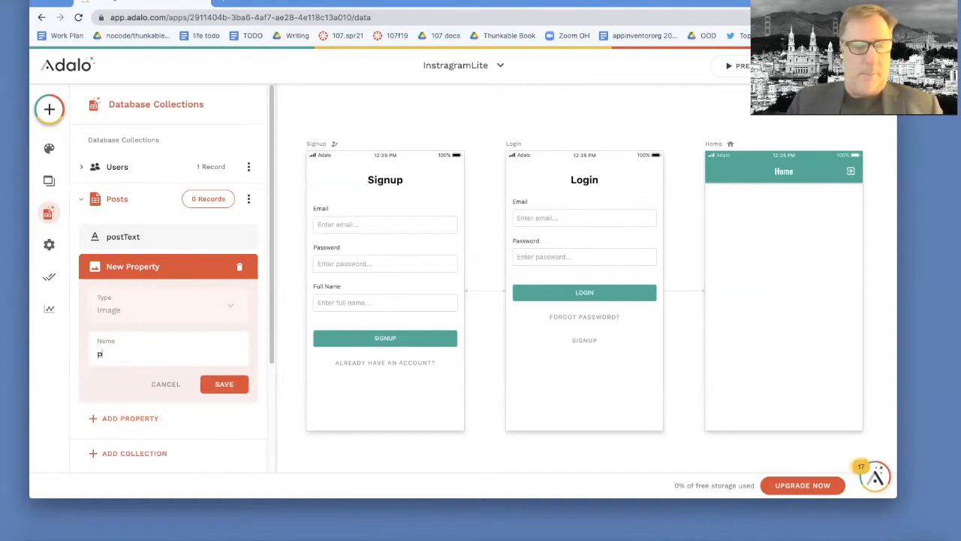
text(ostPic)
click(223, 383)
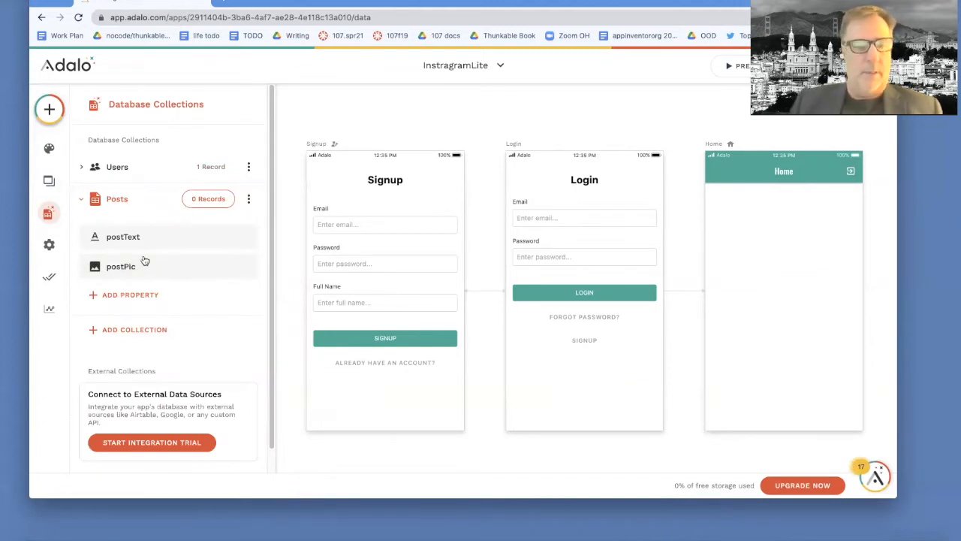
Step: Add a Posts record with postText 'this is fun!' and the quizVars image as postPic
click(220, 201)
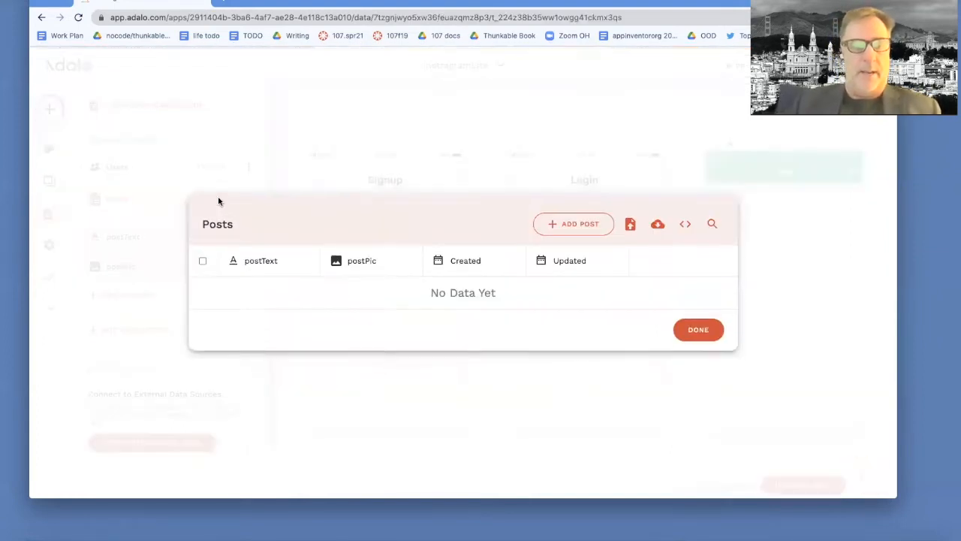
click(595, 232)
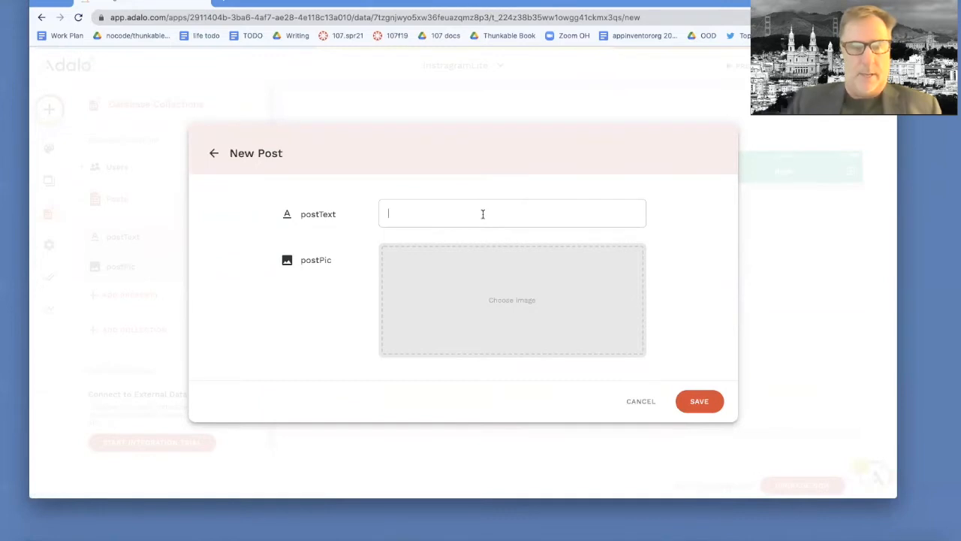
text(this)
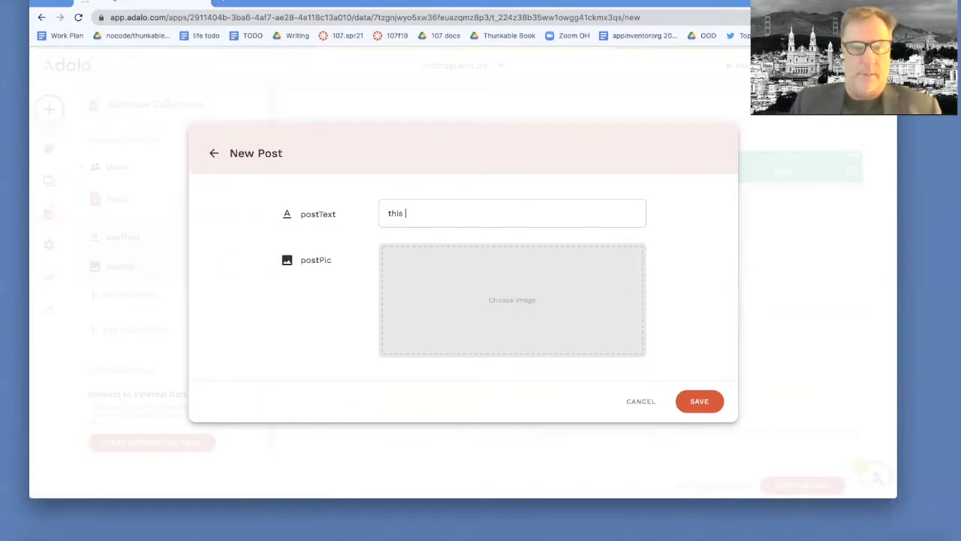
text( is fu)
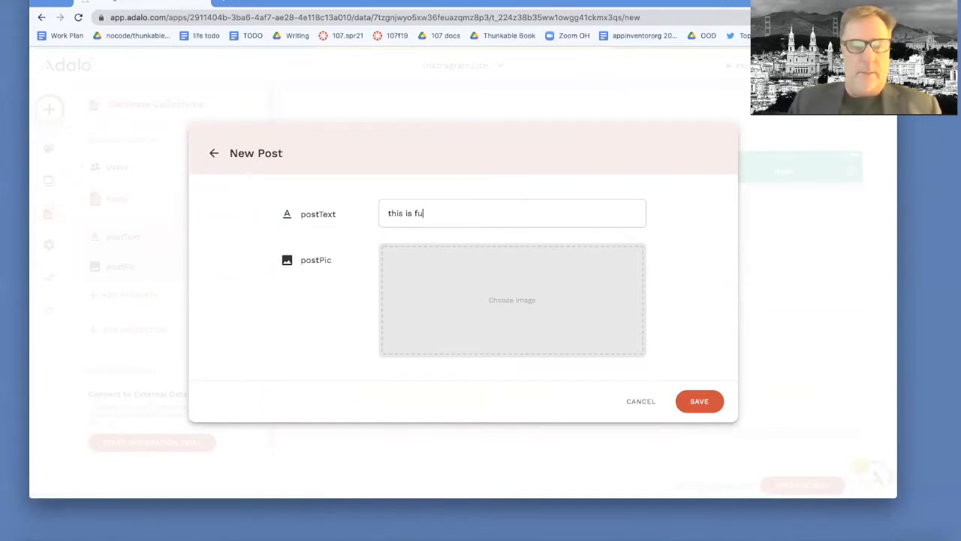
text(n!)
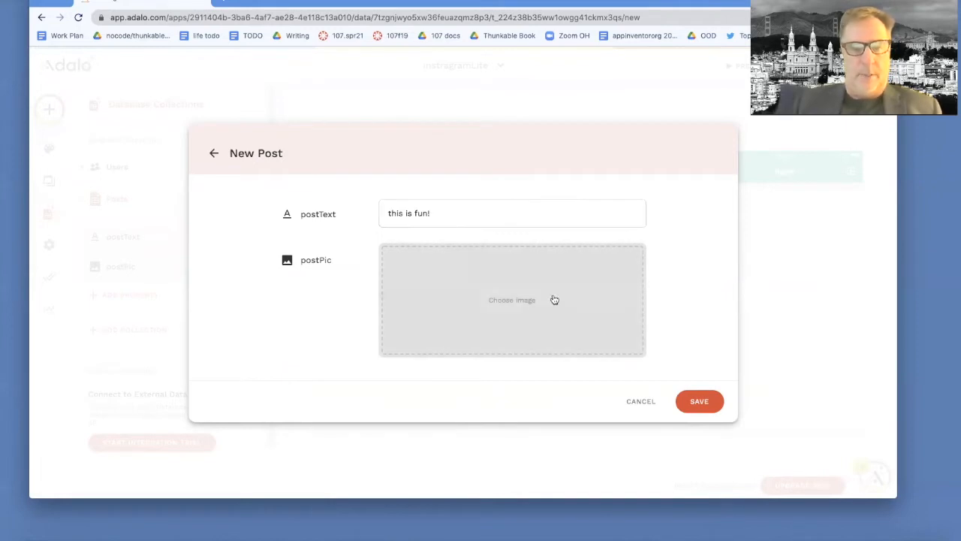
click(554, 300)
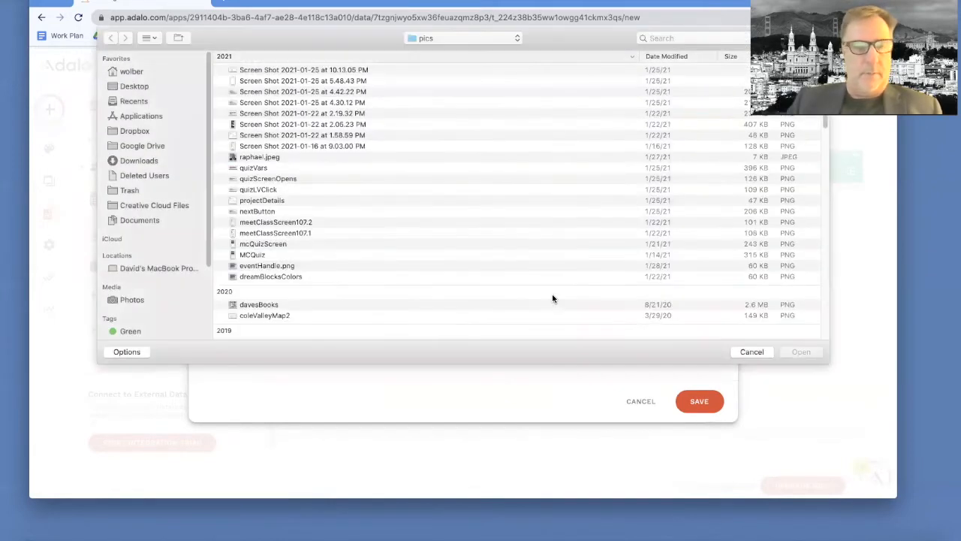
click(276, 170)
key(Return)
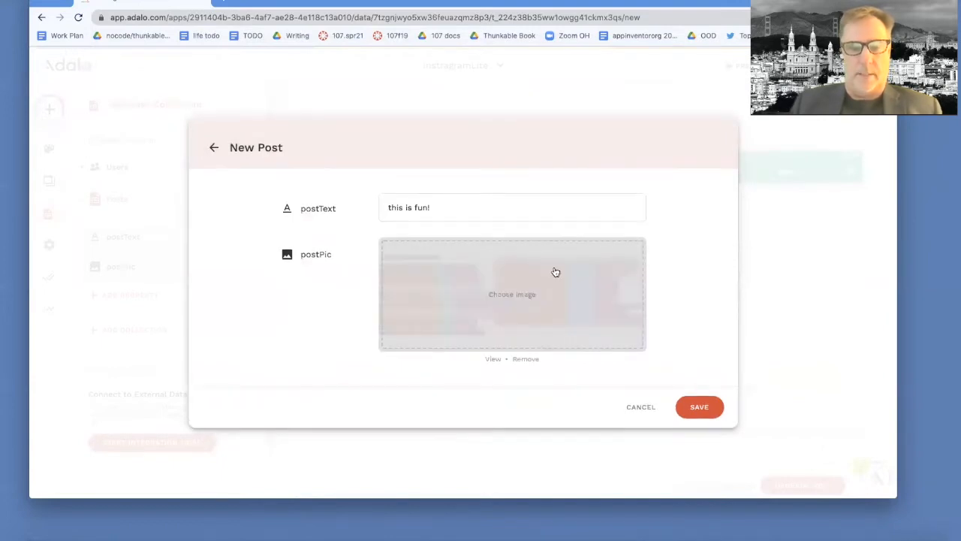
click(695, 406)
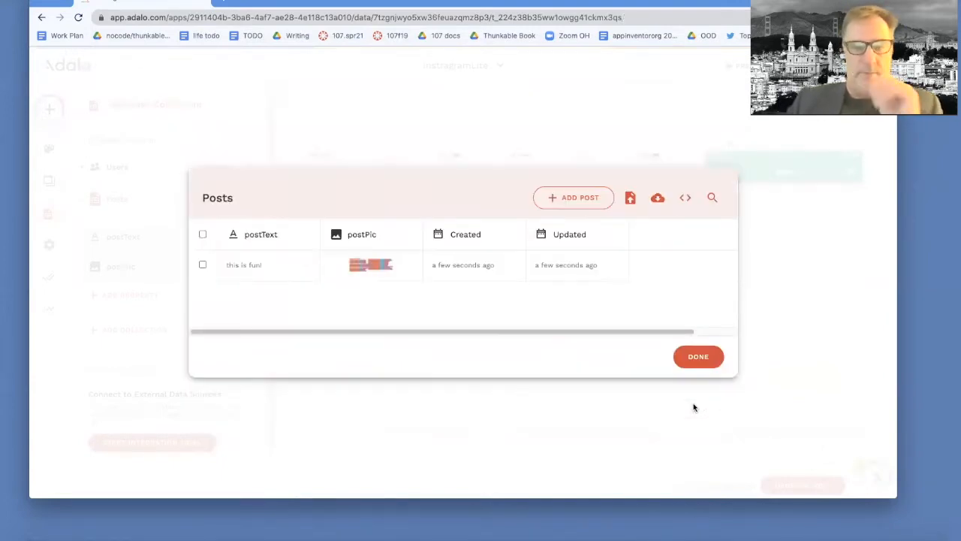
click(697, 356)
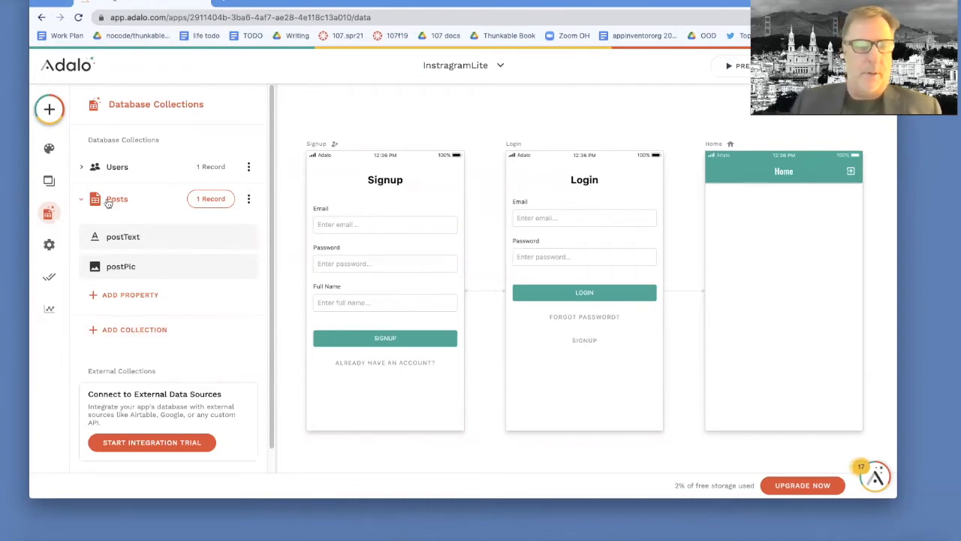
Step: Place a Simple List on the Home screen and set it to list Posts
click(50, 182)
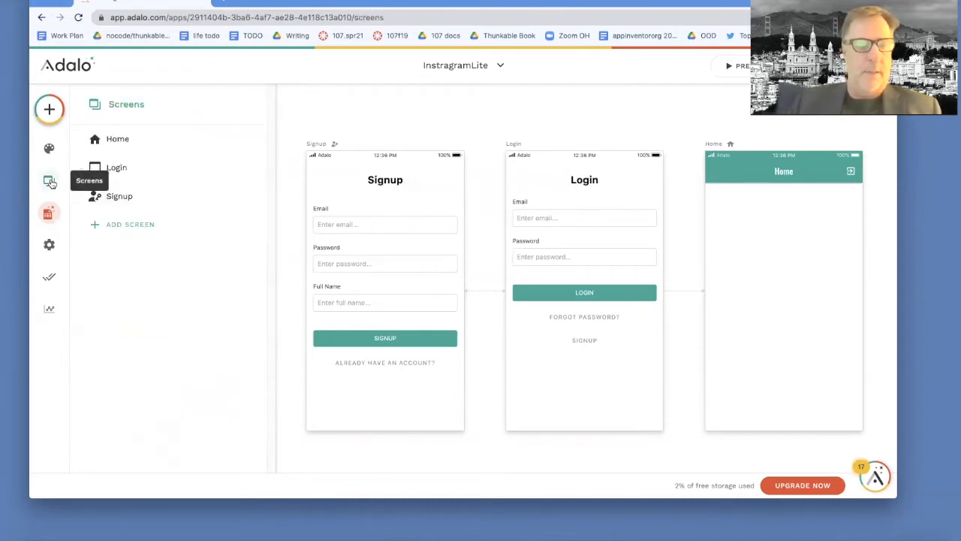
click(118, 139)
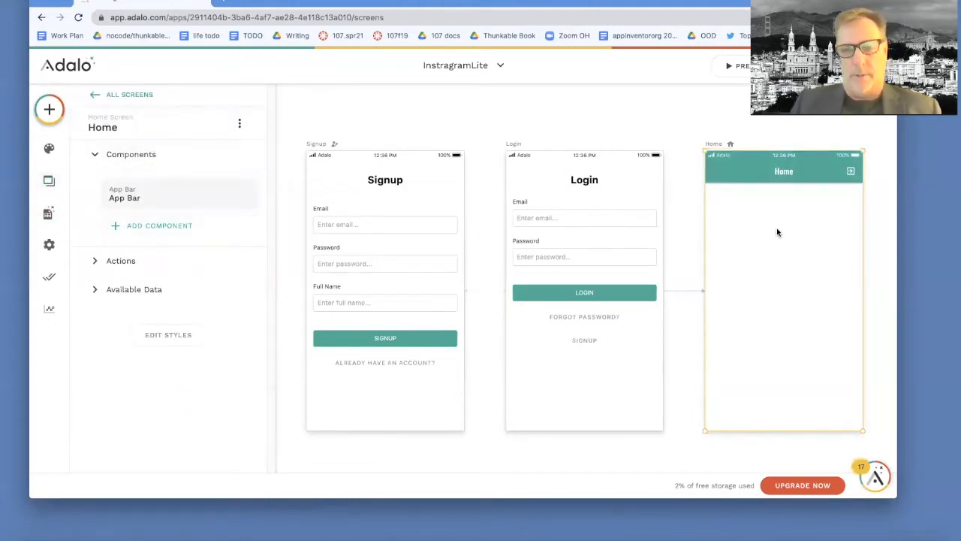
click(143, 226)
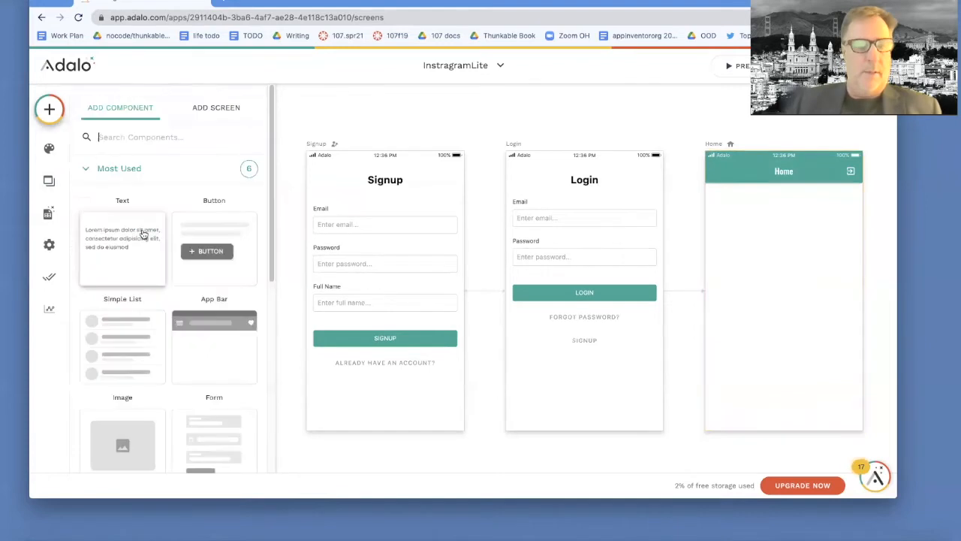
drag(129, 339, 784, 250)
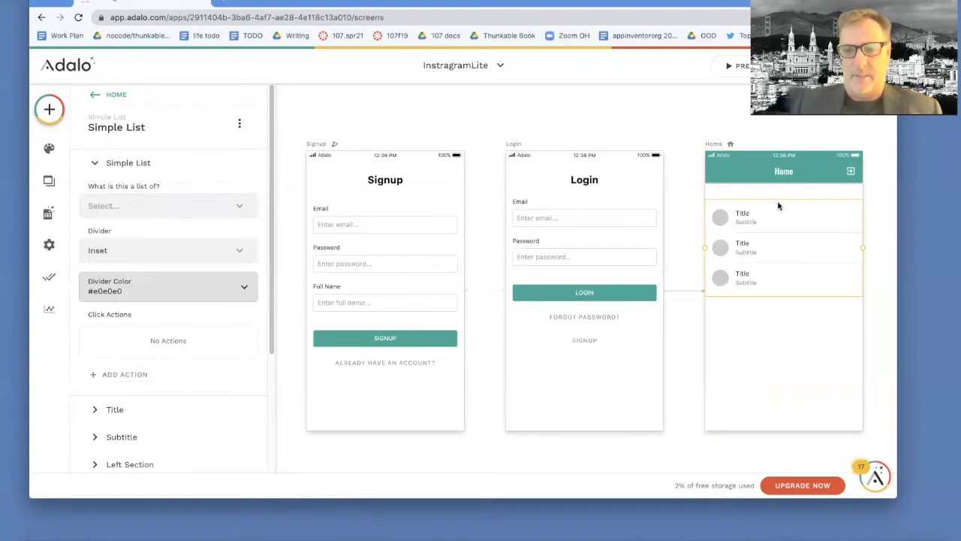
click(156, 207)
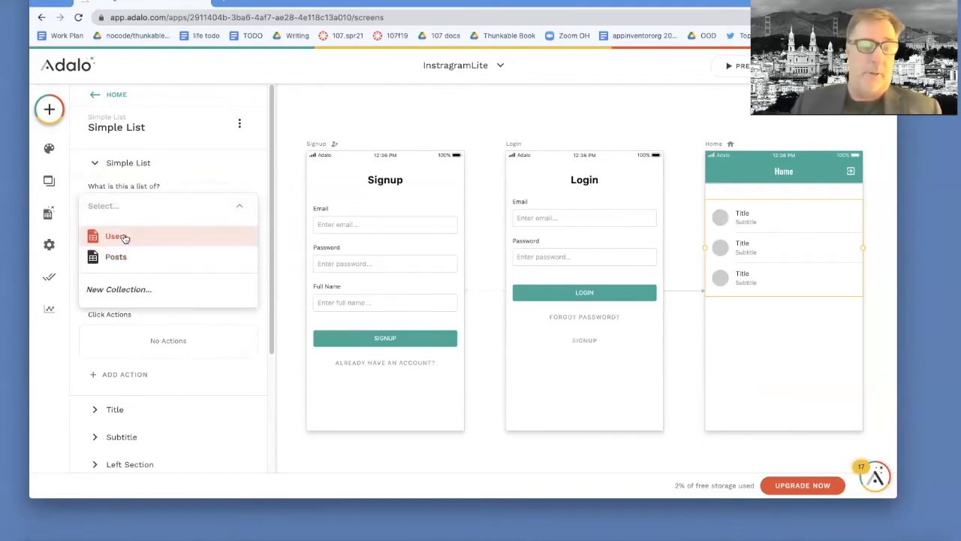
click(117, 257)
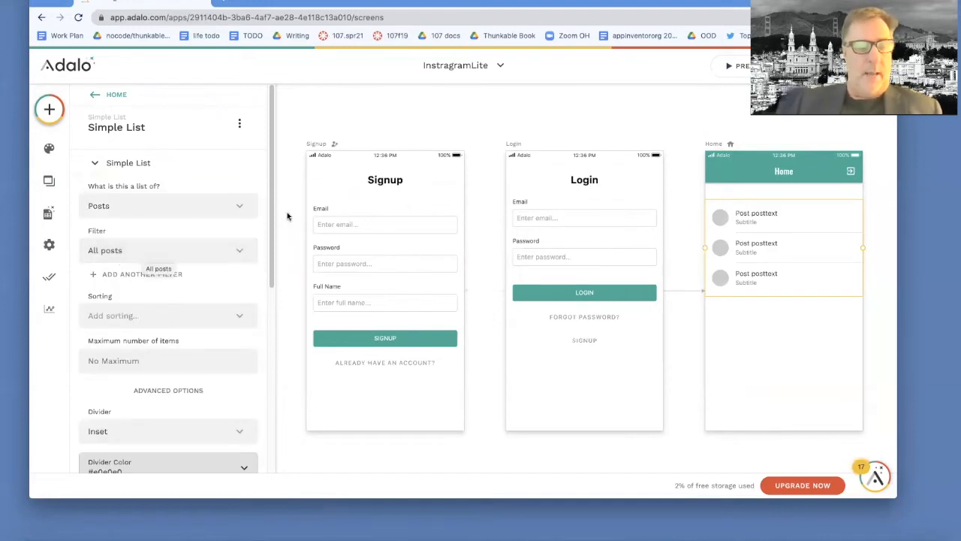
drag(271, 247, 264, 399)
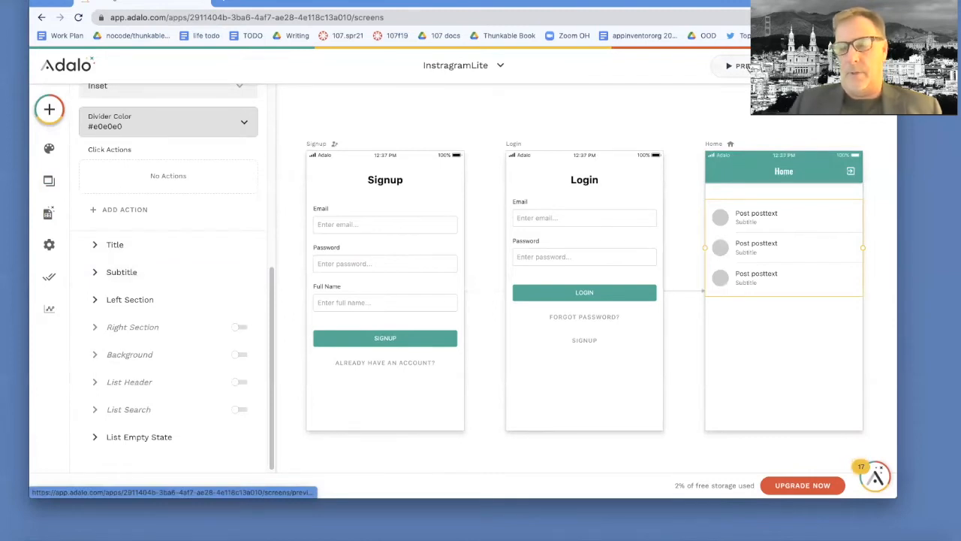
Step: Preview the Home posts list, then expand the list's Subtitle settings
click(748, 67)
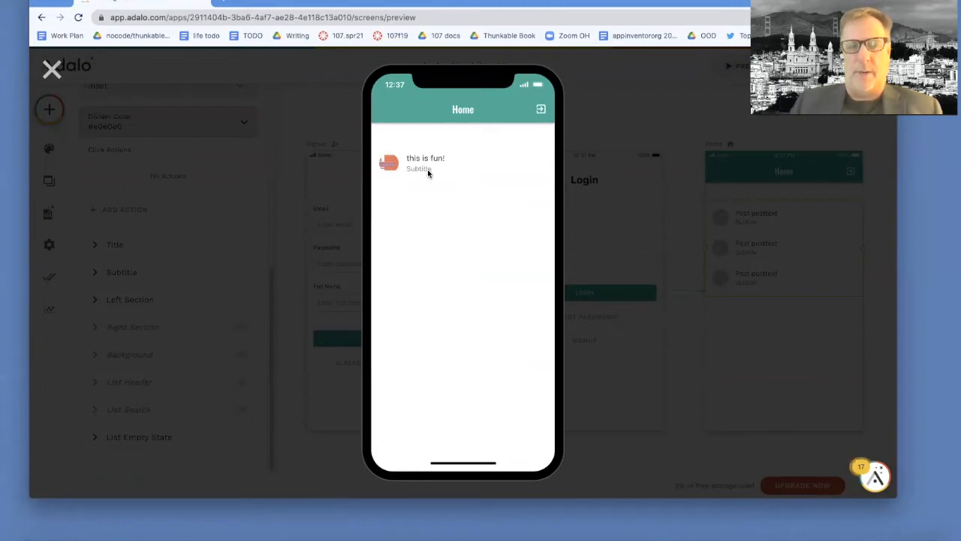
click(53, 69)
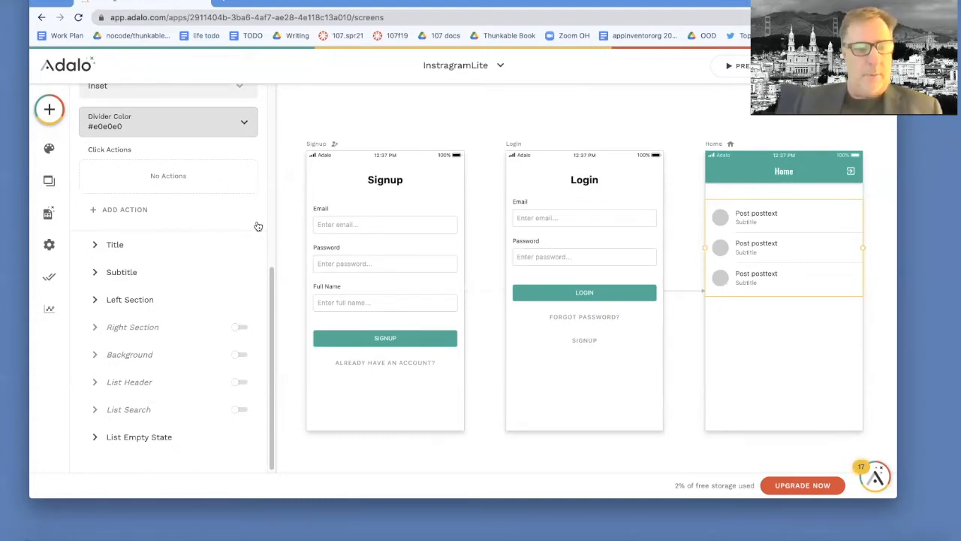
click(97, 273)
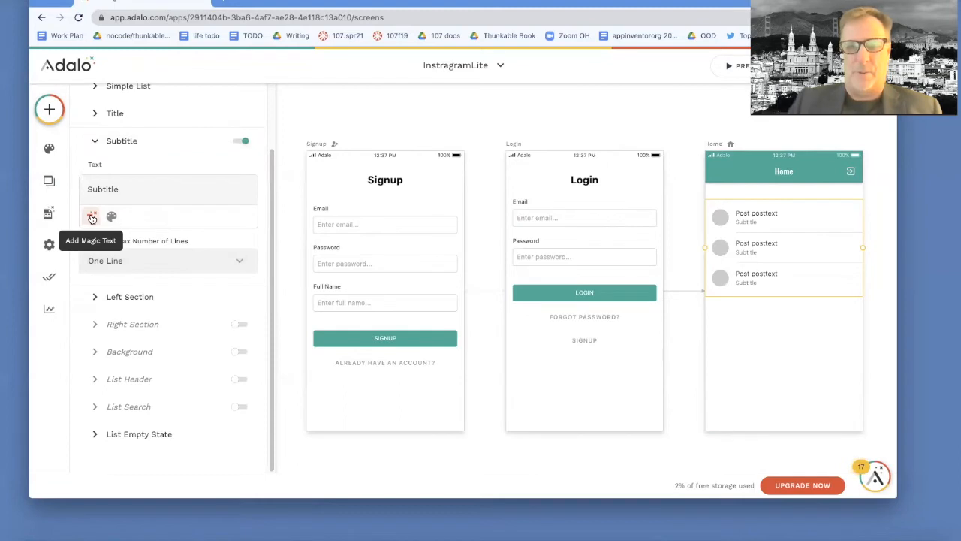
Step: Insert the post's Created Date into the list subtitle and check it in preview
click(91, 217)
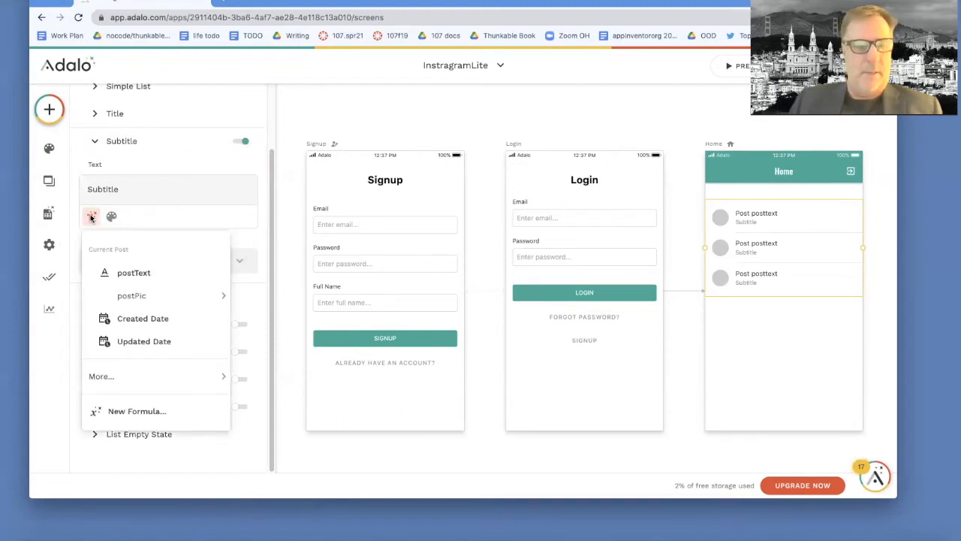
click(142, 318)
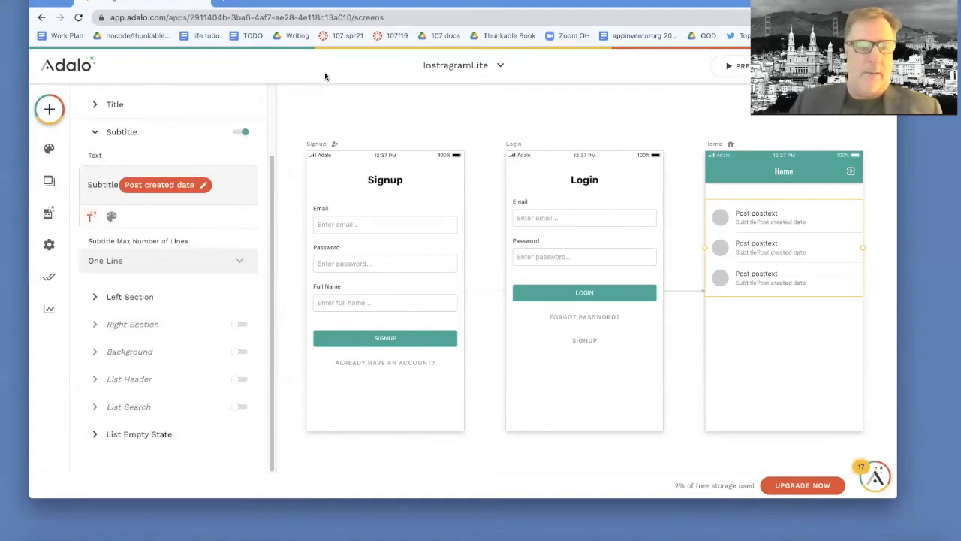
click(724, 68)
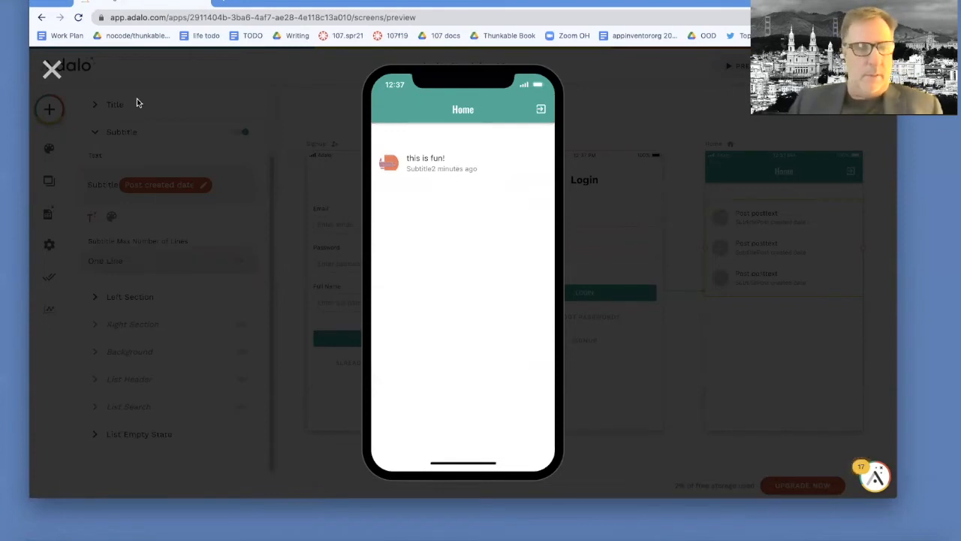
click(51, 68)
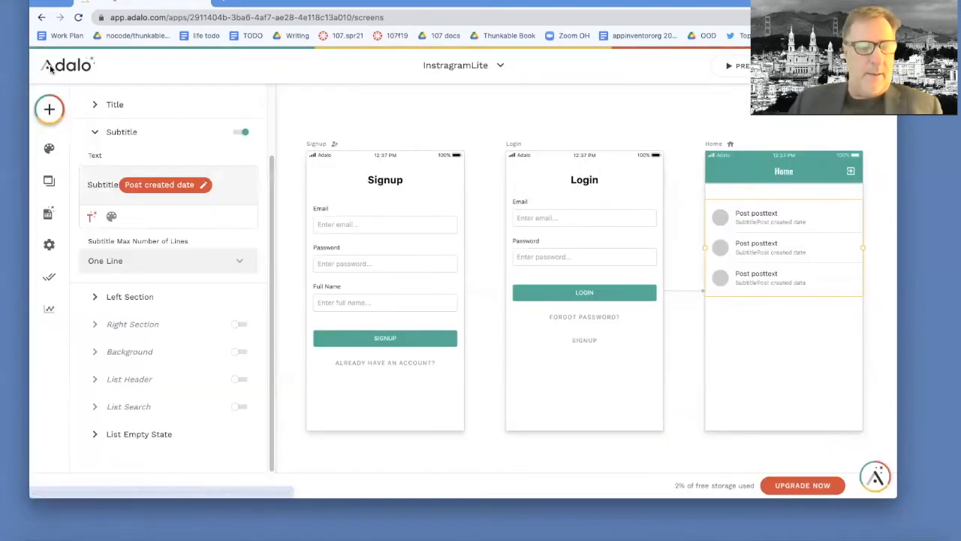
Step: Delete the leftover placeholder word 'Subtitle' from the subtitle text
click(92, 217)
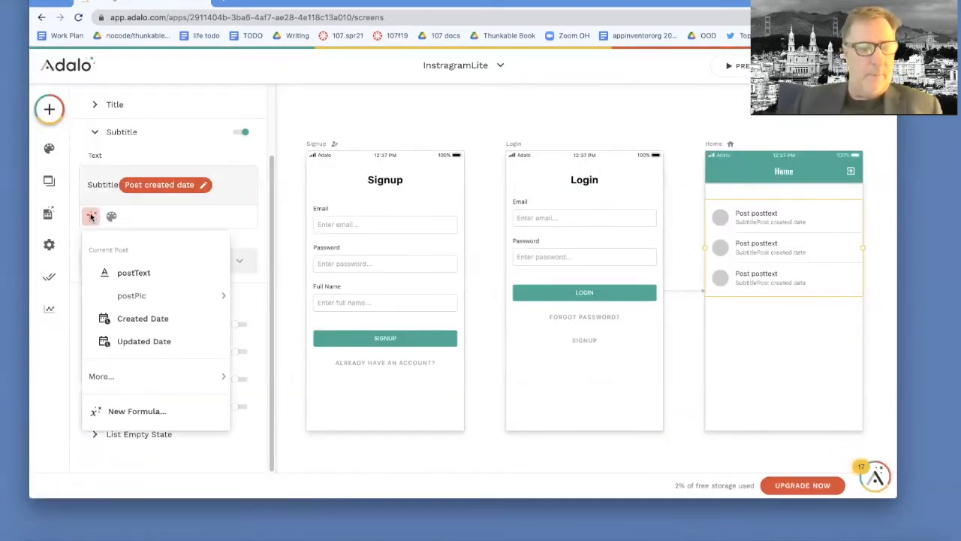
click(115, 184)
drag(119, 184, 79, 184)
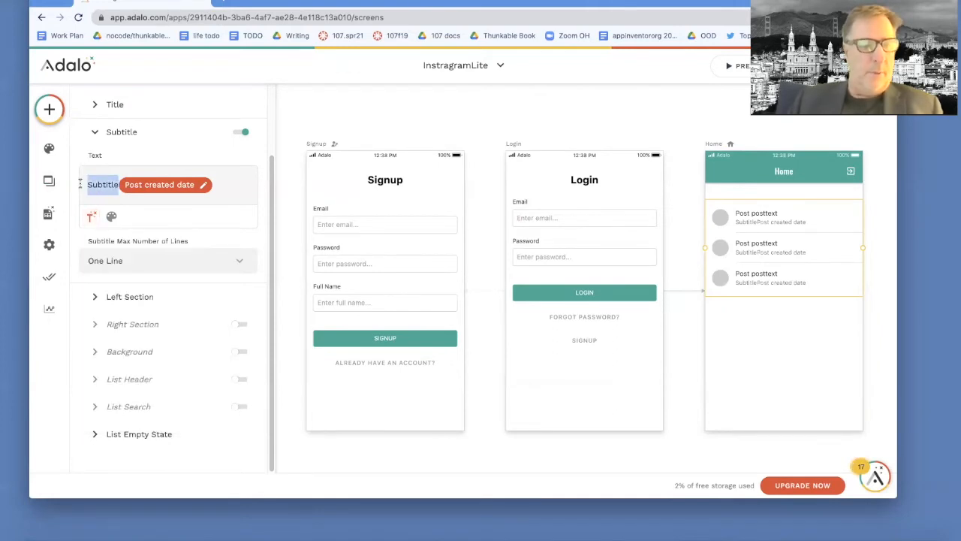
key(BackSpace)
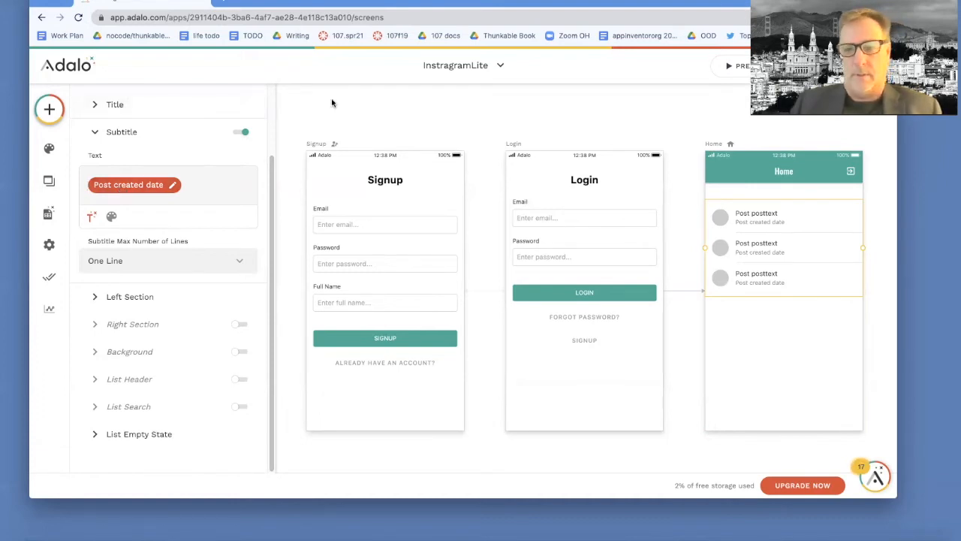
click(740, 67)
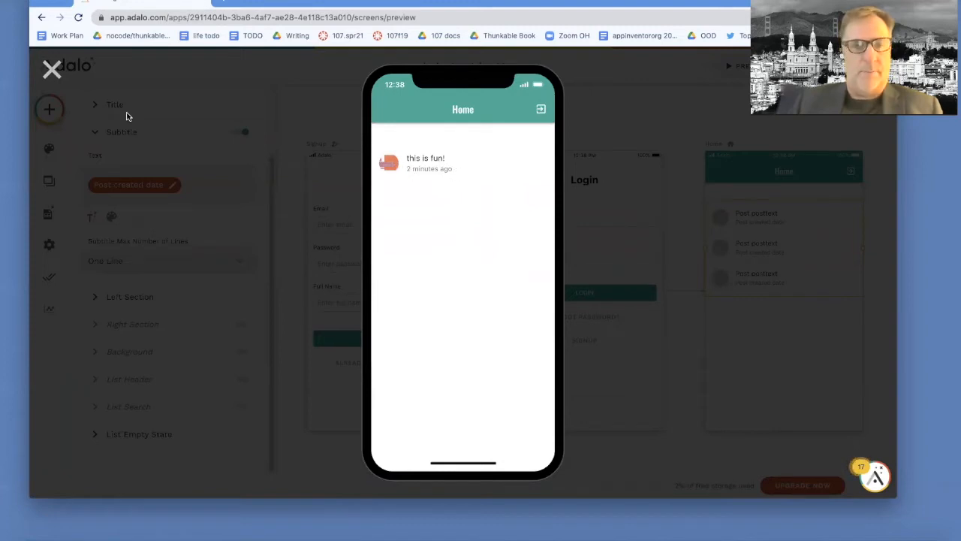
click(56, 69)
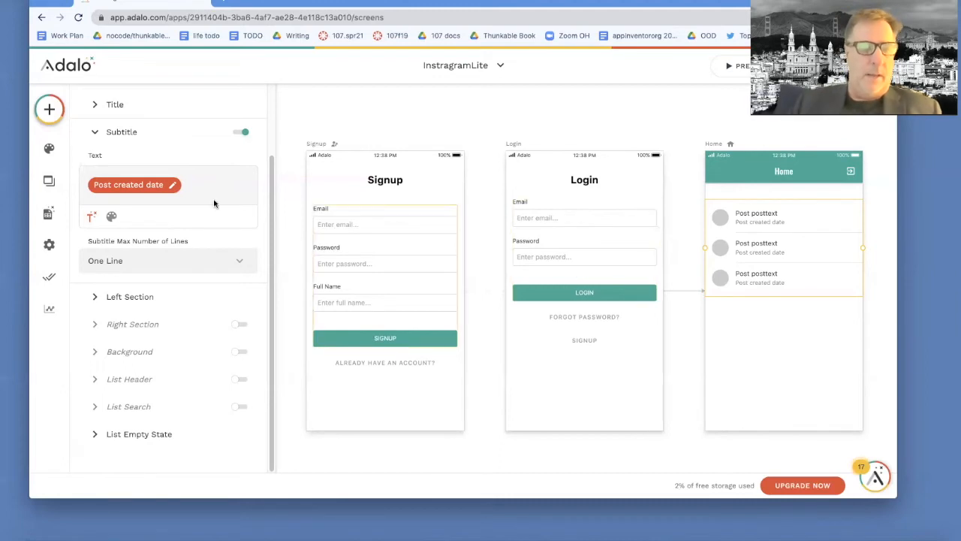
Step: Create a new form-template screen named AddPostScreen
click(49, 183)
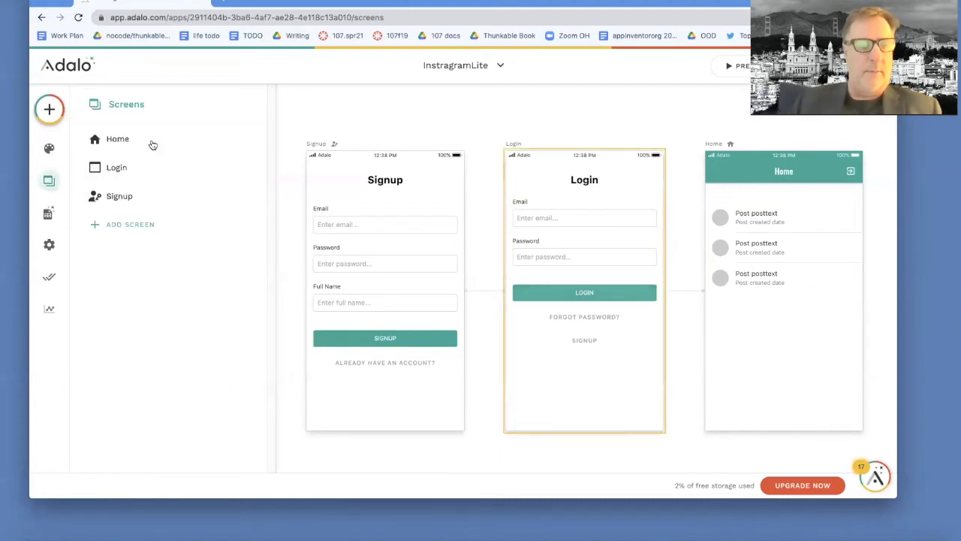
click(145, 223)
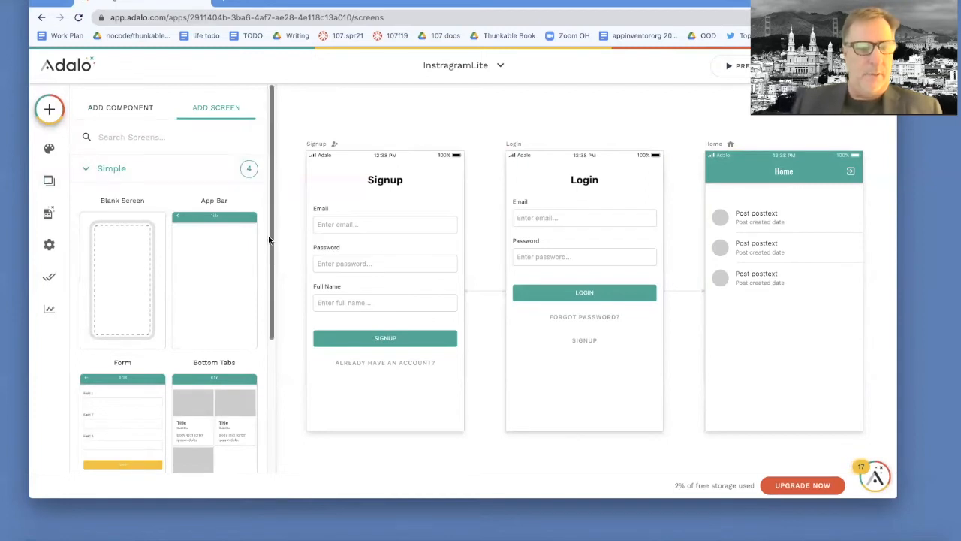
scroll(269, 239, down, 3)
scroll(268, 225, up, 2)
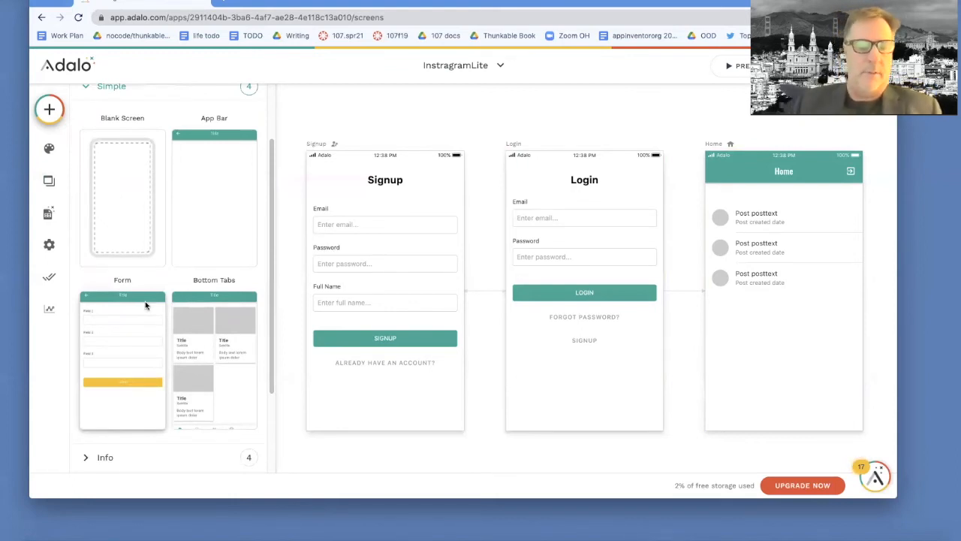
click(145, 306)
click(330, 280)
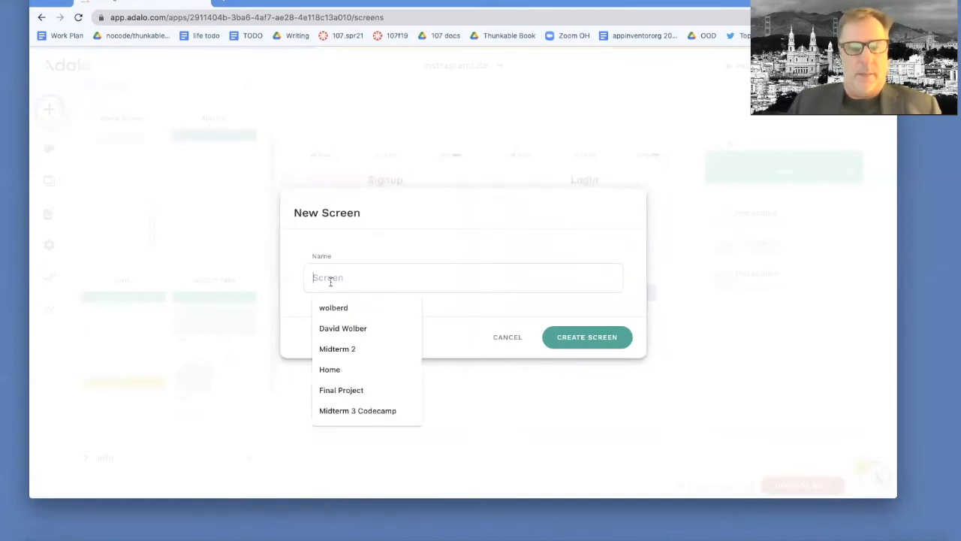
text(Add)
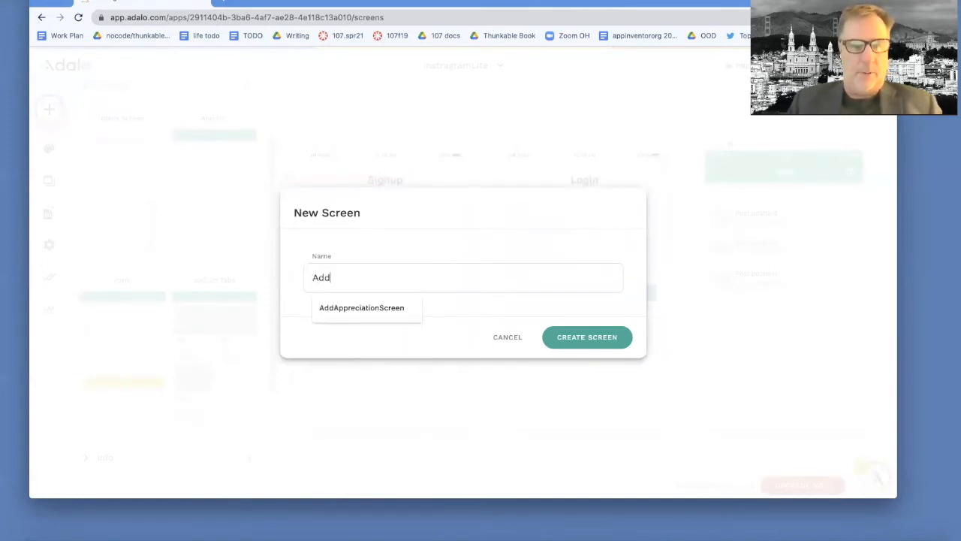
text(PostScreen)
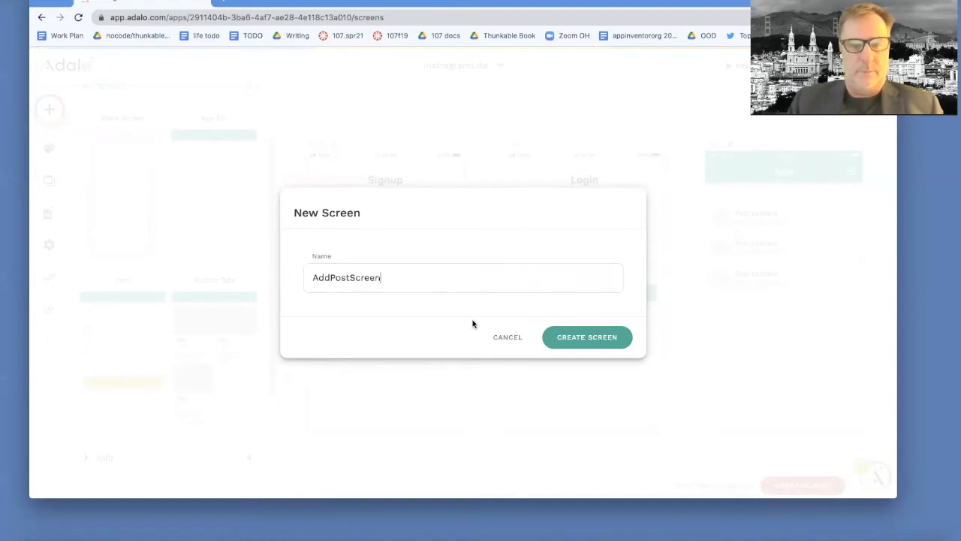
click(582, 335)
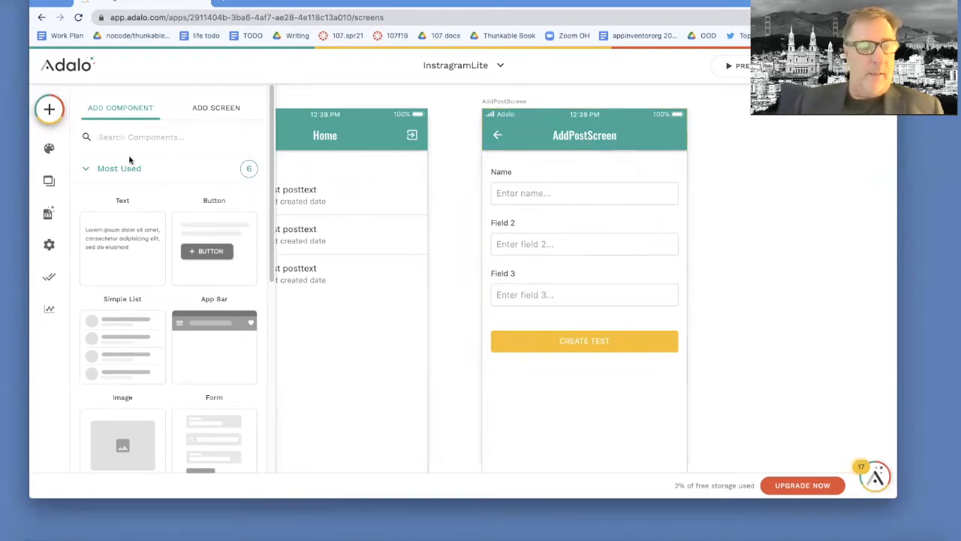
Step: Bind the AddPostScreen form to the Posts collection, review its fields, then preview the app
click(84, 169)
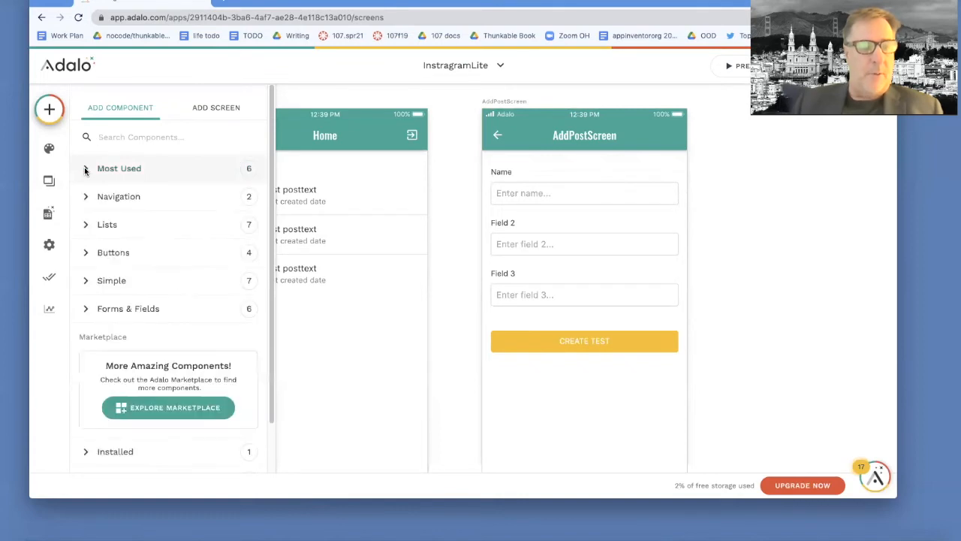
click(461, 172)
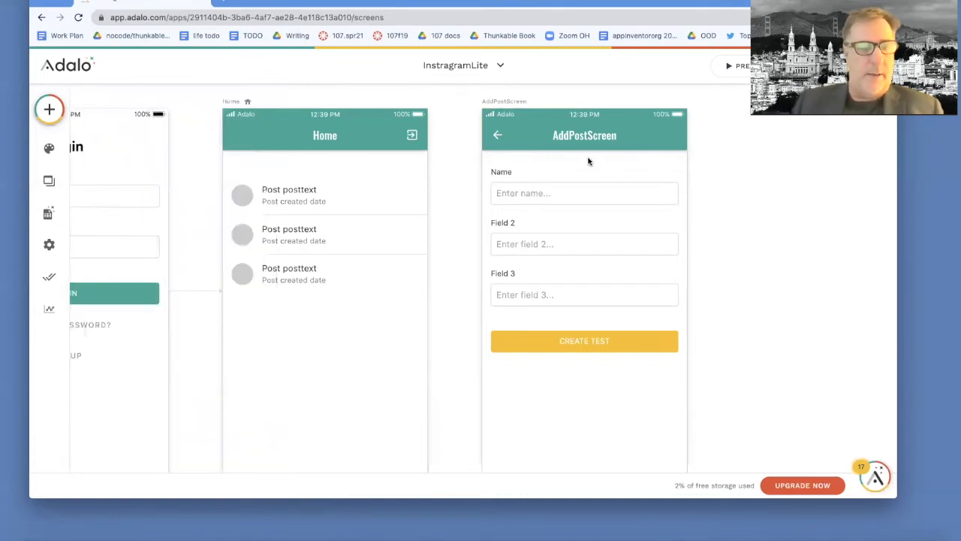
click(636, 175)
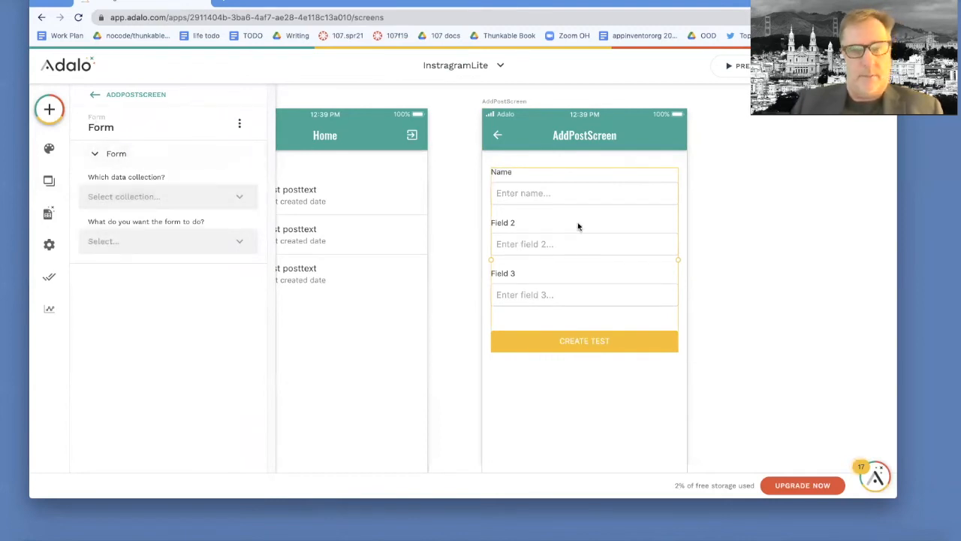
click(151, 197)
click(117, 248)
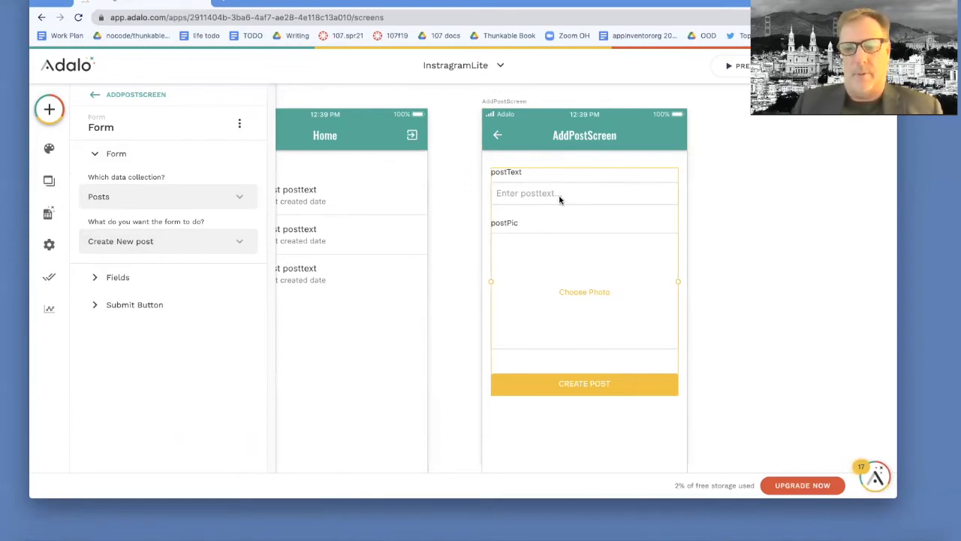
click(94, 277)
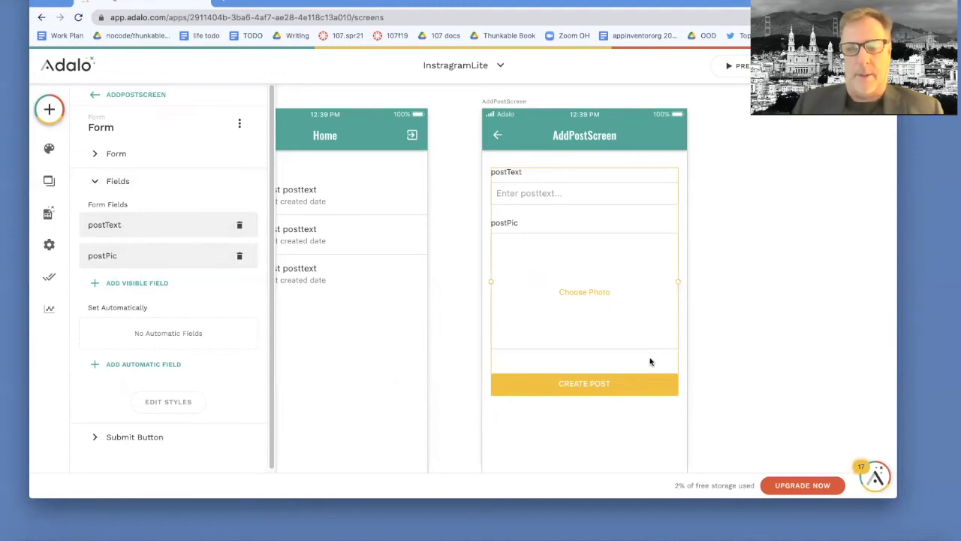
click(676, 86)
click(734, 69)
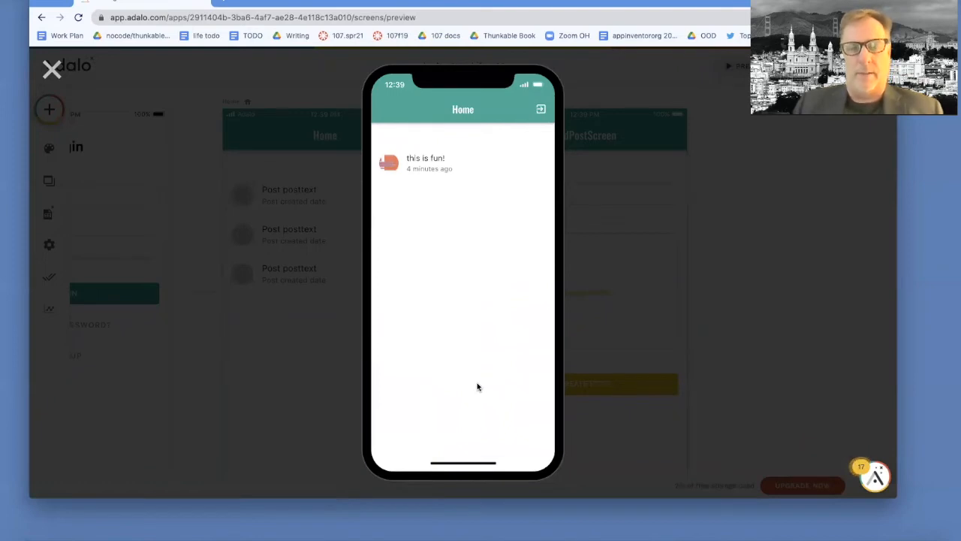
Step: Close the preview, check Home's post list and header, then start adding a component to Home
click(50, 69)
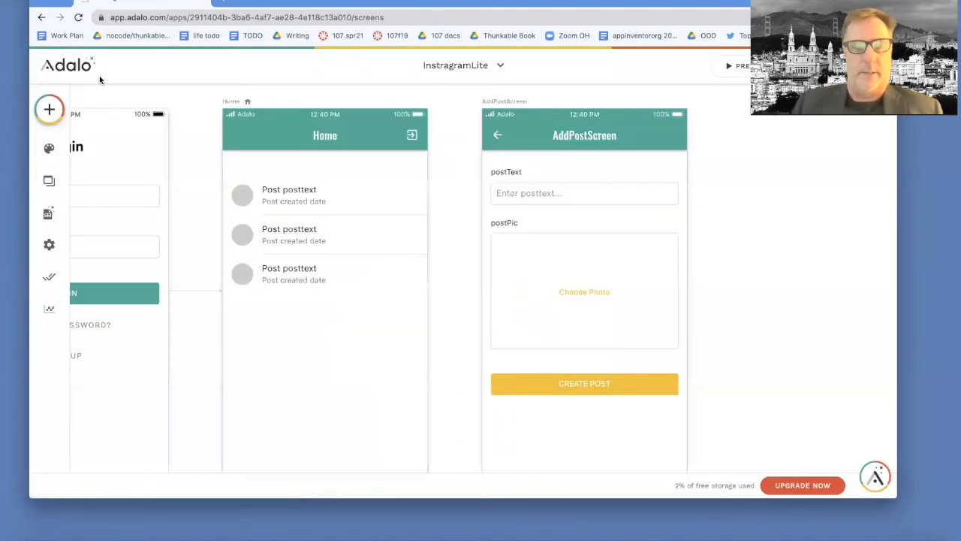
click(356, 256)
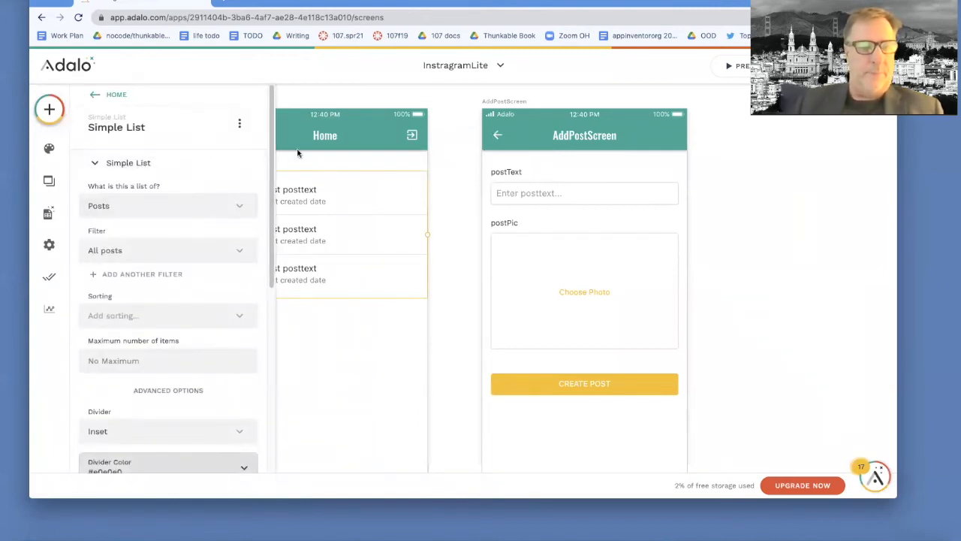
click(353, 148)
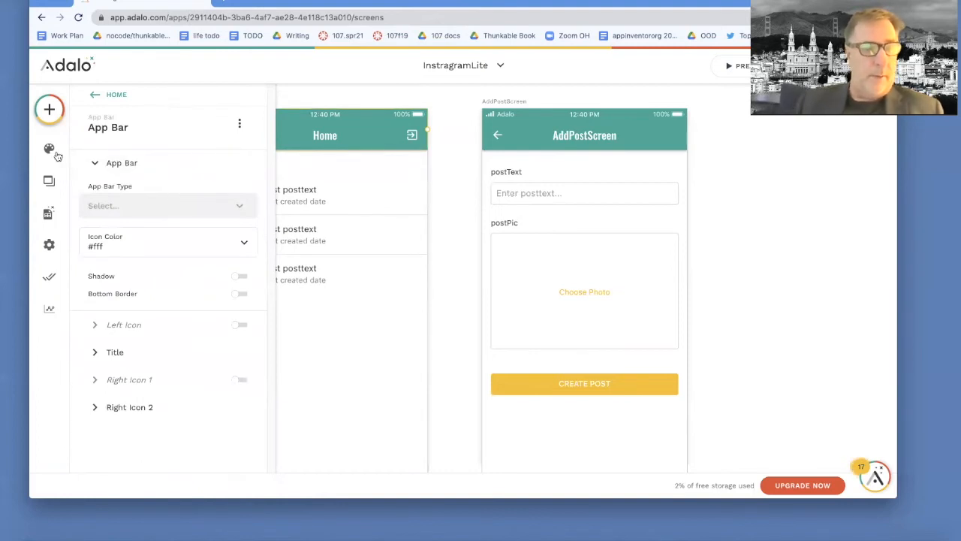
click(47, 181)
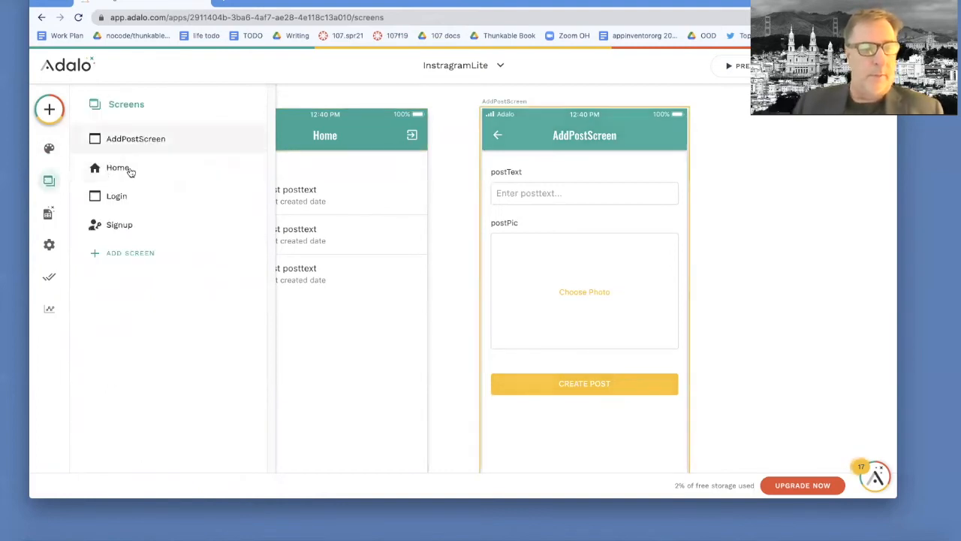
click(119, 167)
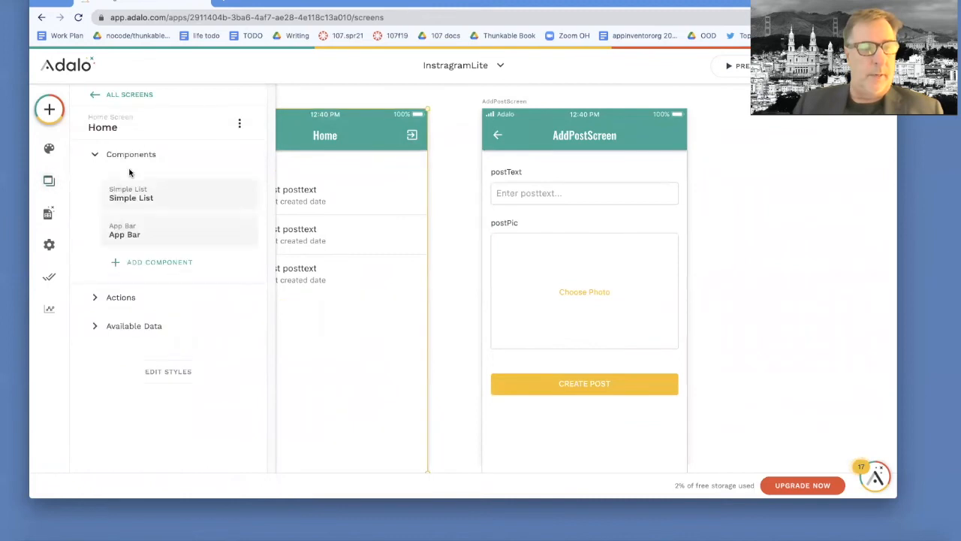
click(151, 264)
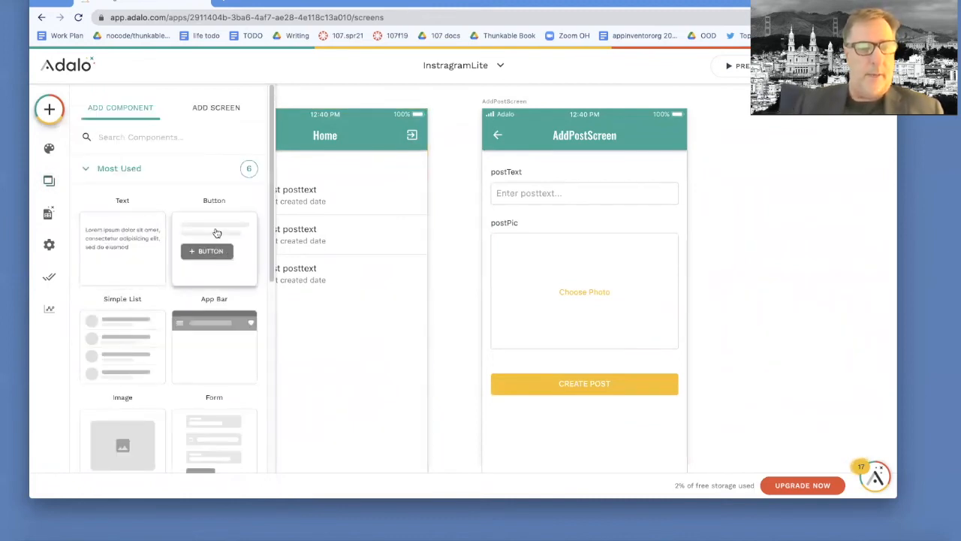
Step: Place a Button below the Home post list and delete its 'Button' label so only the plus shows
drag(217, 234, 313, 321)
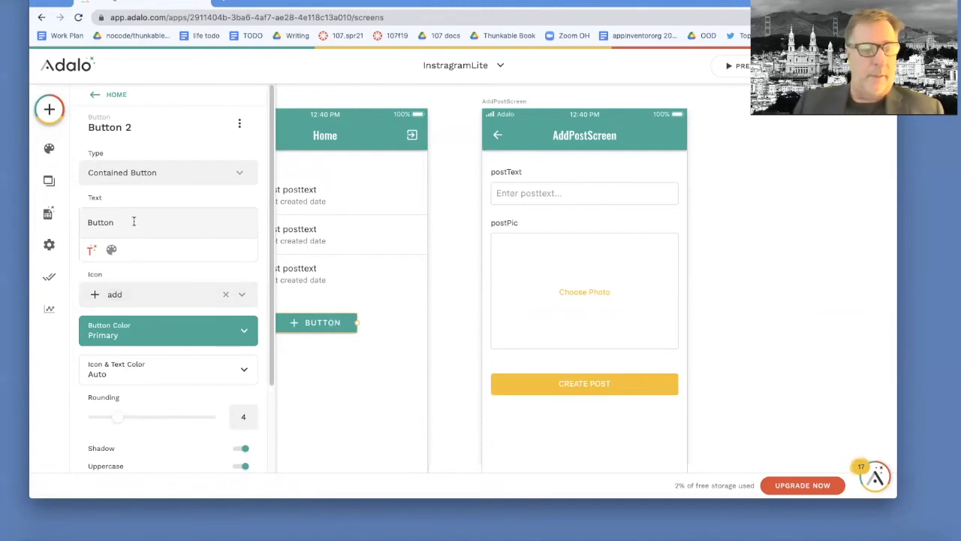
click(110, 226)
double_click(110, 225)
key(BackSpace)
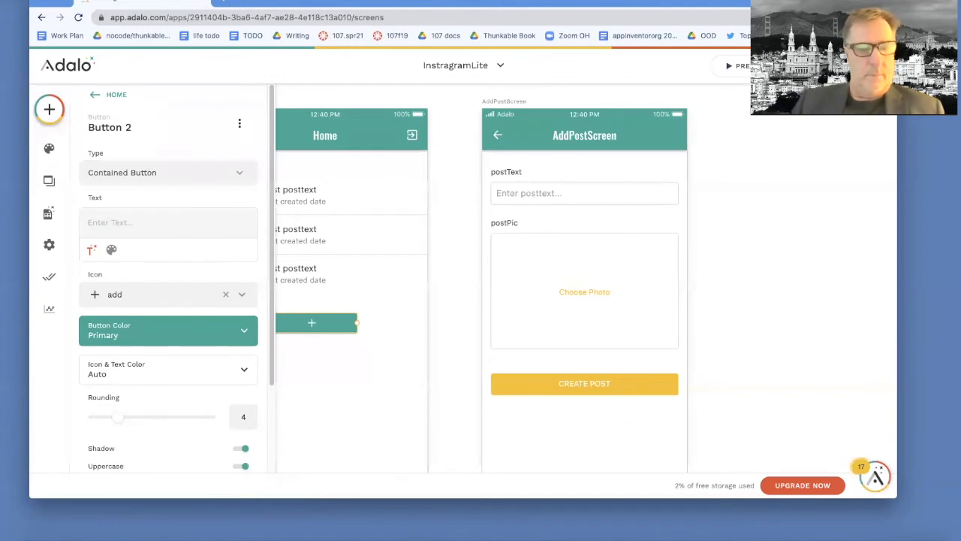
click(390, 334)
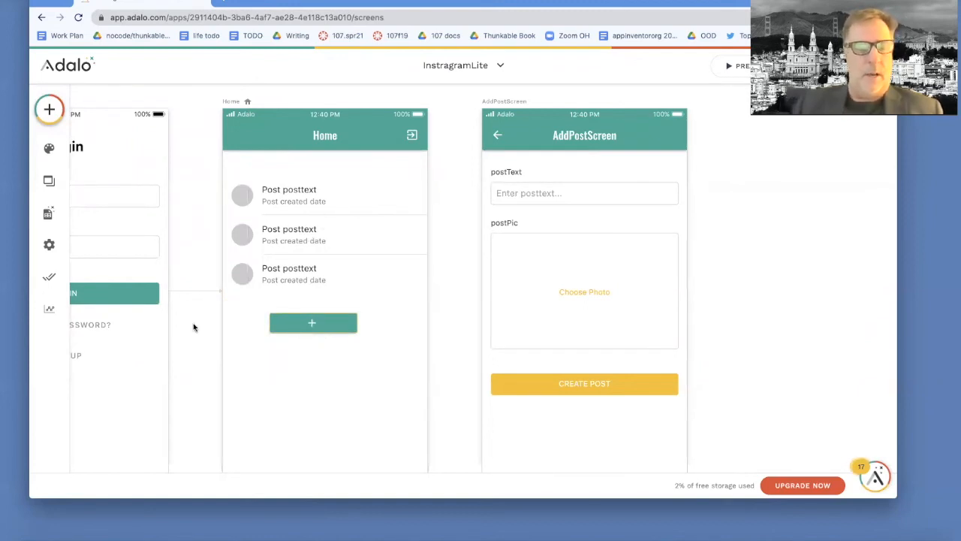
Step: Move the plus button lower and give it a Link action to AddPostScreen
click(281, 322)
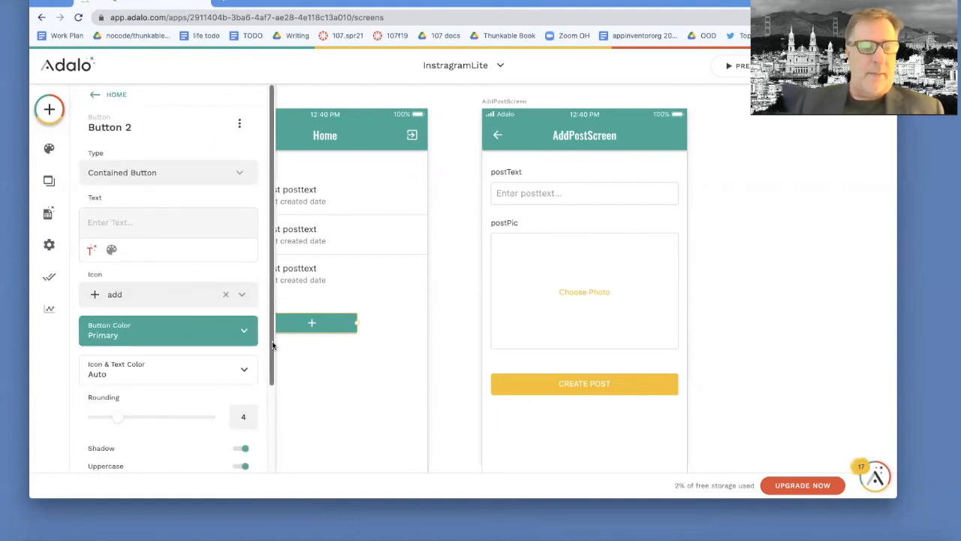
drag(273, 337, 271, 418)
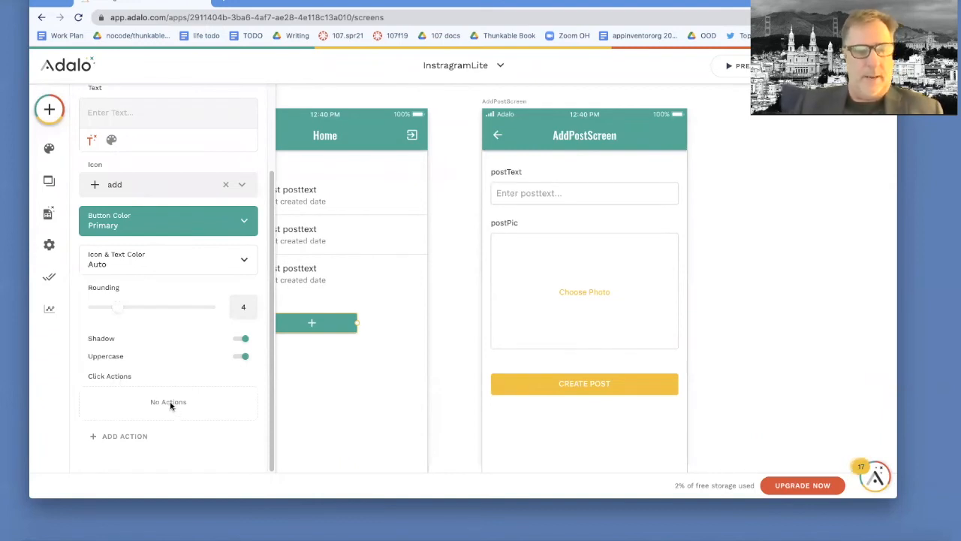
click(133, 435)
mouse_move(188, 229)
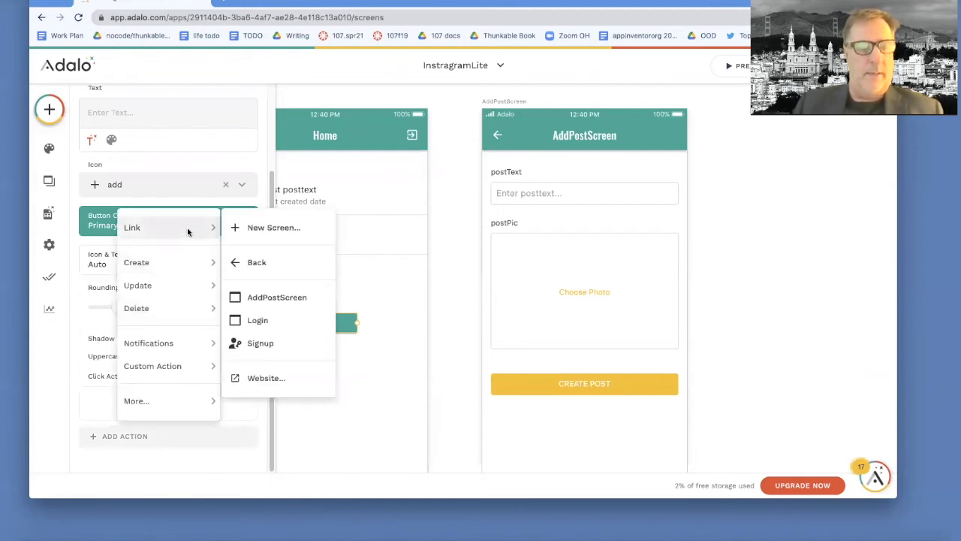
click(272, 299)
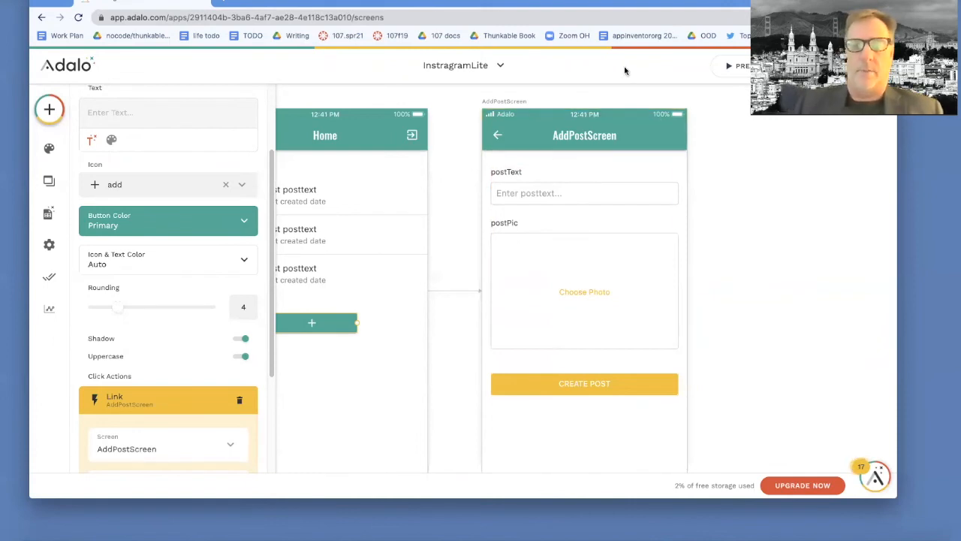
Step: In preview, open AddPostScreen from the plus button, enter 'great tool adalo!!!', and start choosing a photo
click(746, 67)
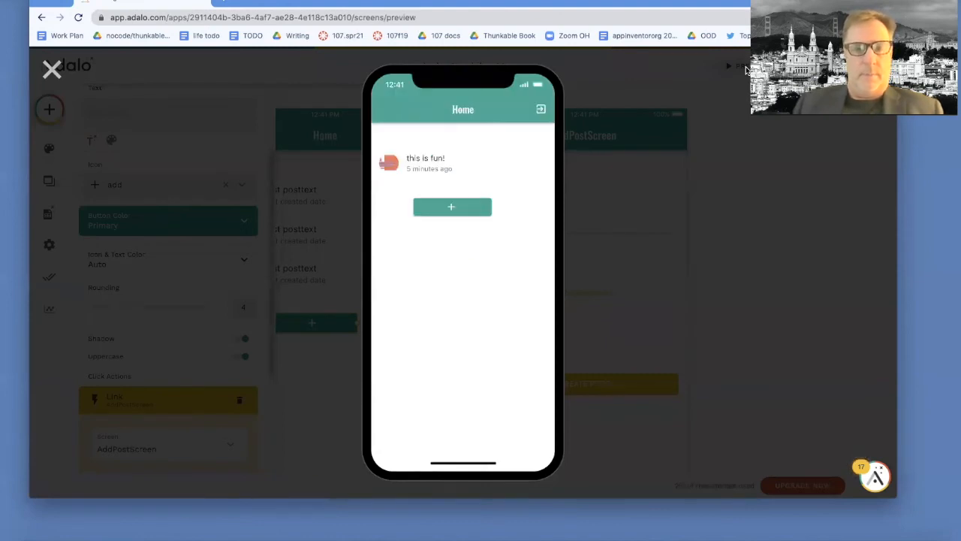
click(458, 214)
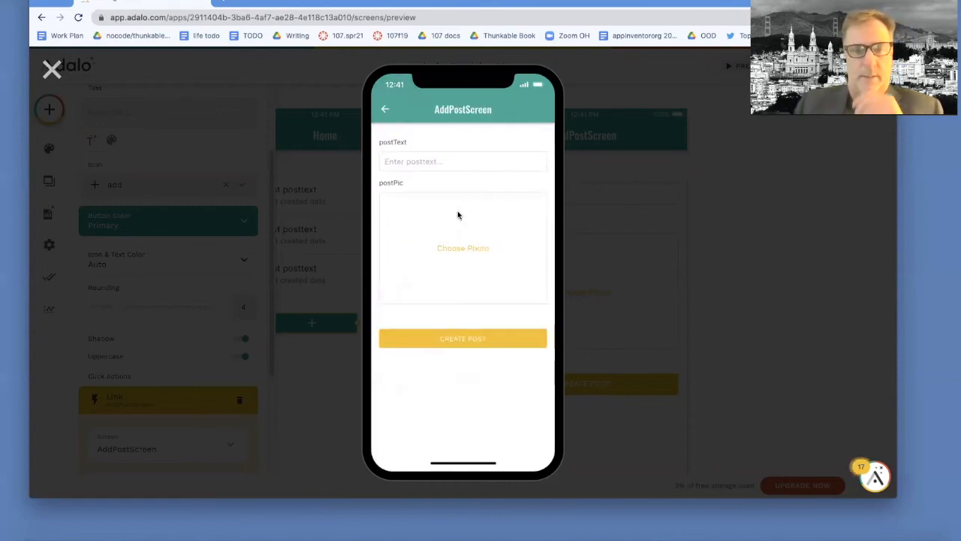
click(425, 162)
text(grea)
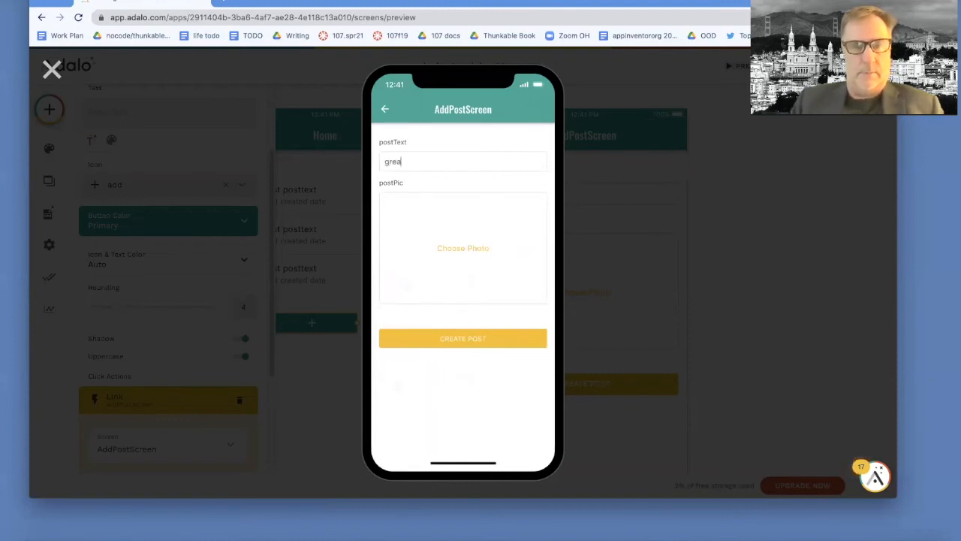
text(t tool)
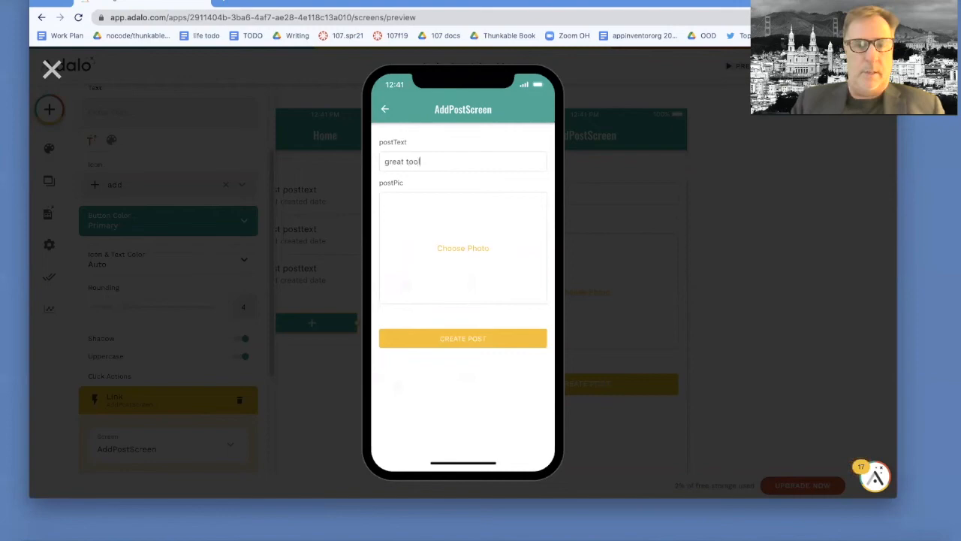
text( adalo!!!)
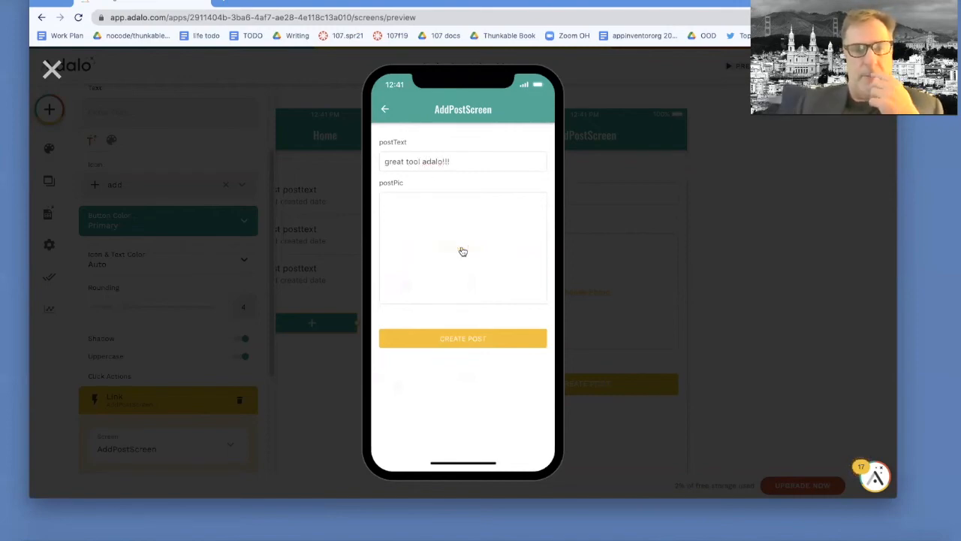
click(463, 251)
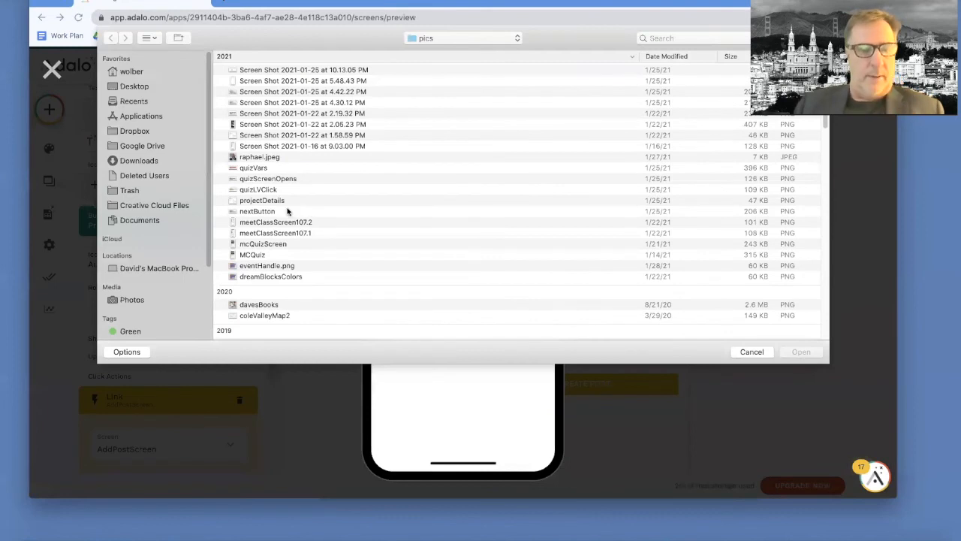
Step: Attach eventHandle.png as the post picture and tap CREATE POST
double_click(265, 266)
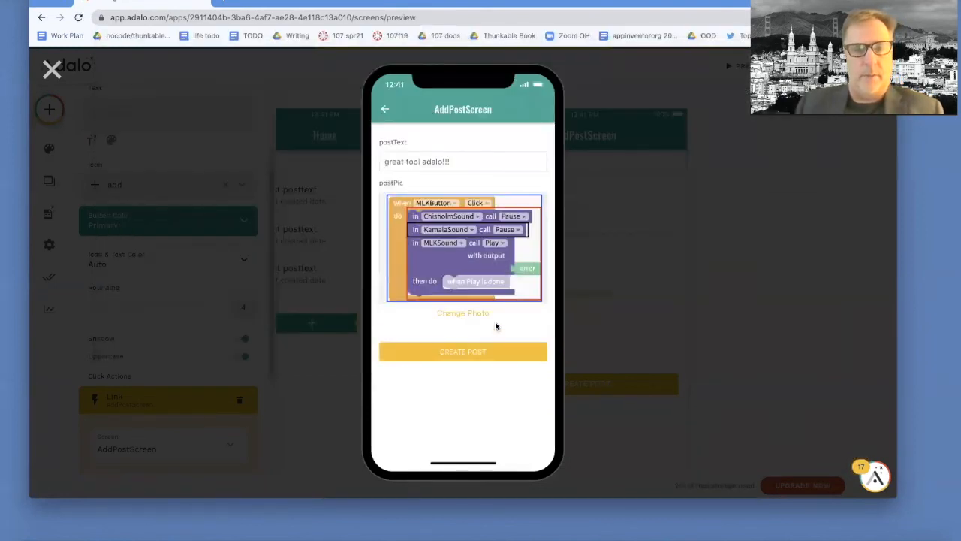
click(488, 353)
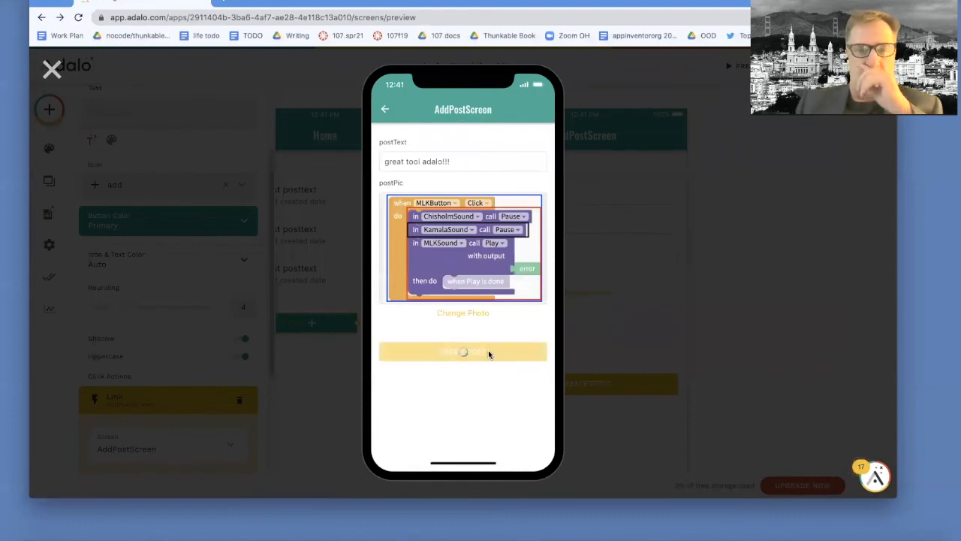